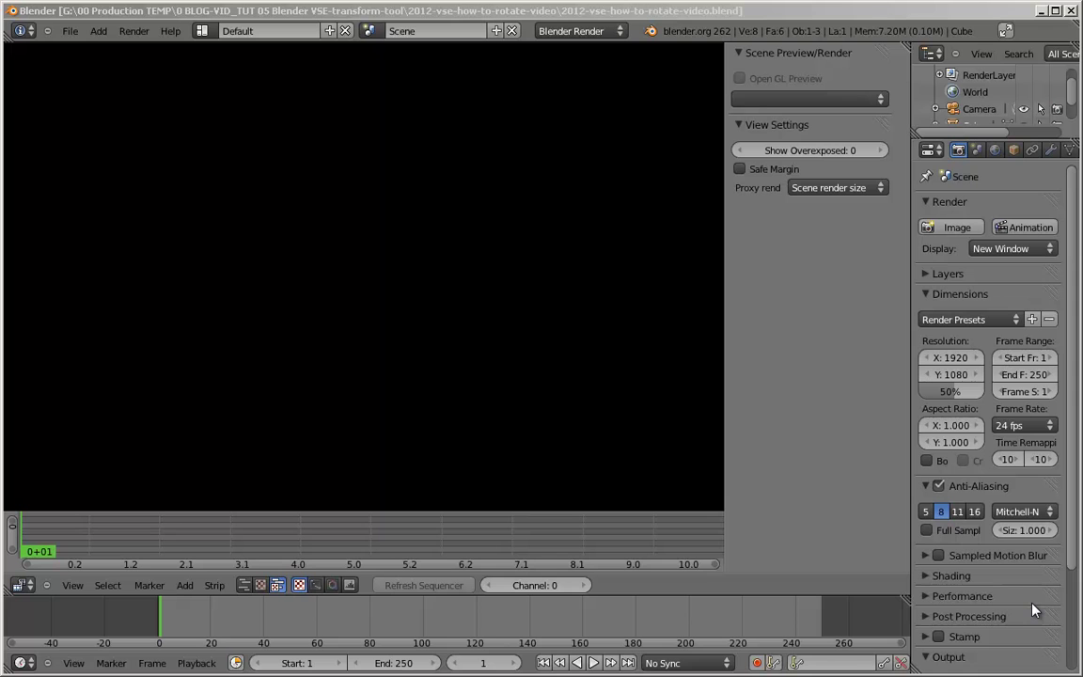
- Play the Sideways Christmas Tree .MOV clip in QuickTime Player
key(alt+Tab)
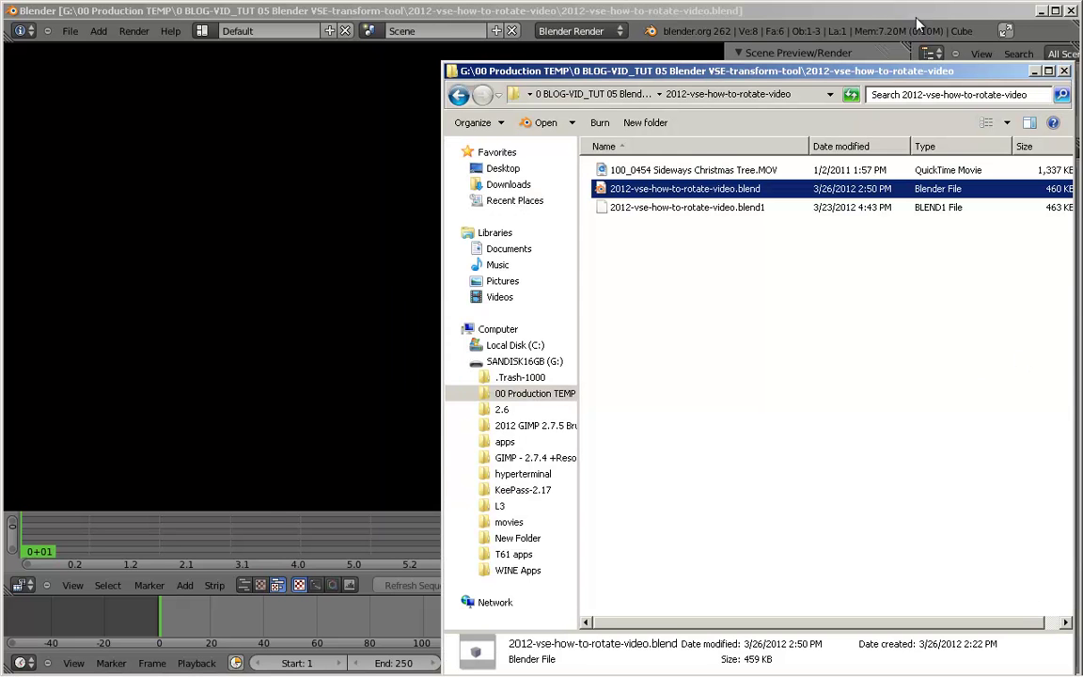
click(717, 171)
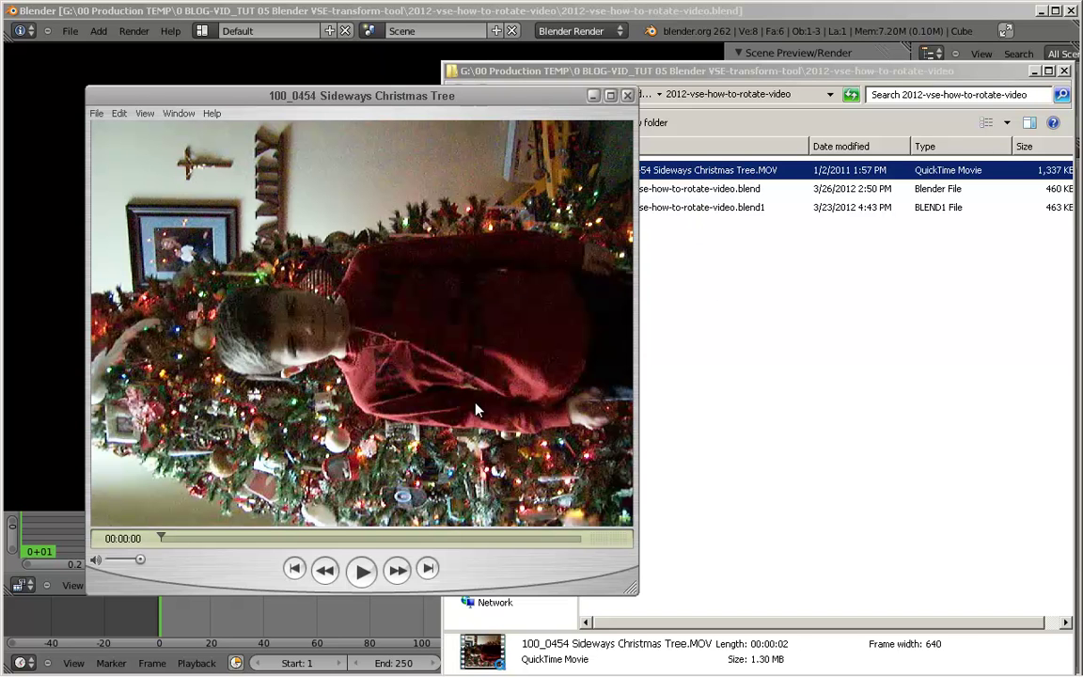
click(362, 571)
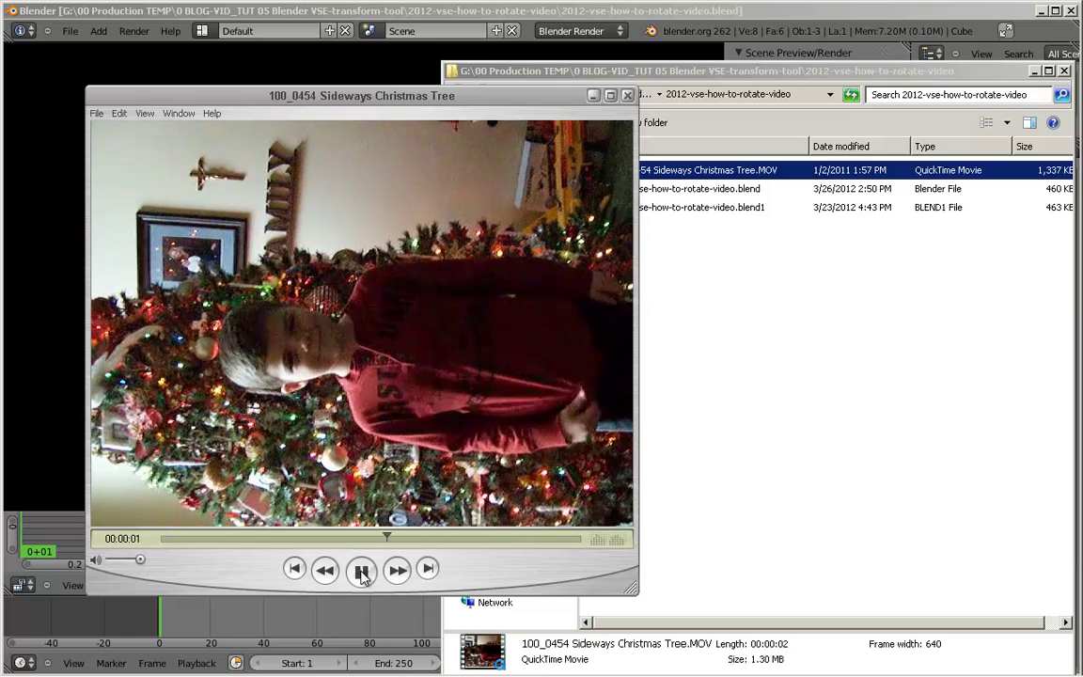
click(627, 97)
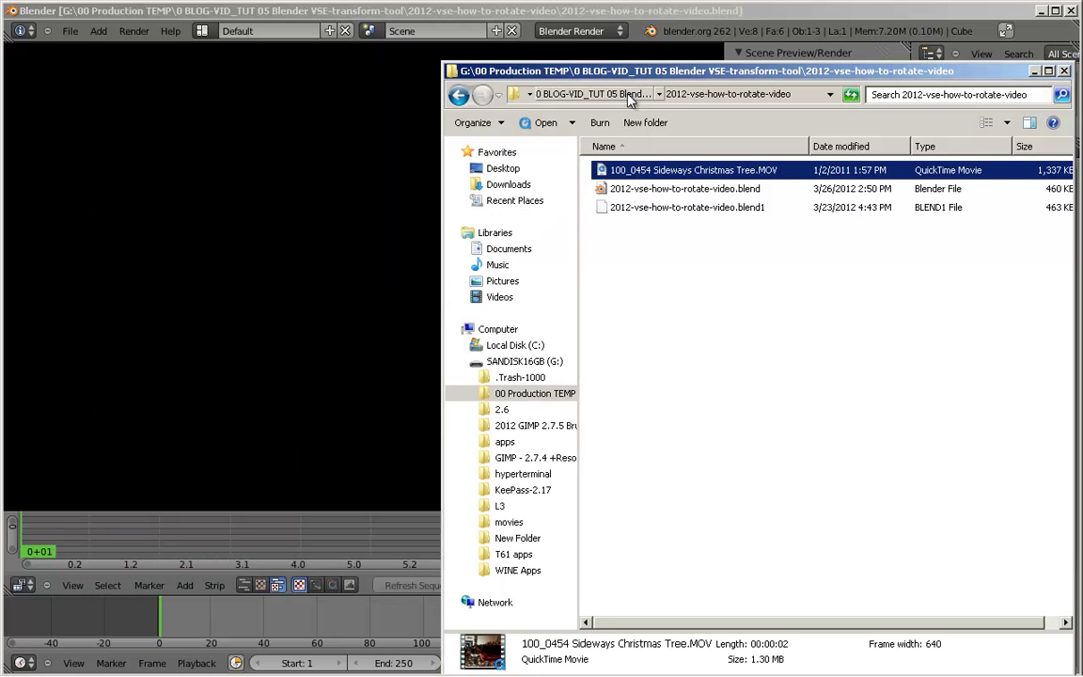
right_click(725, 170)
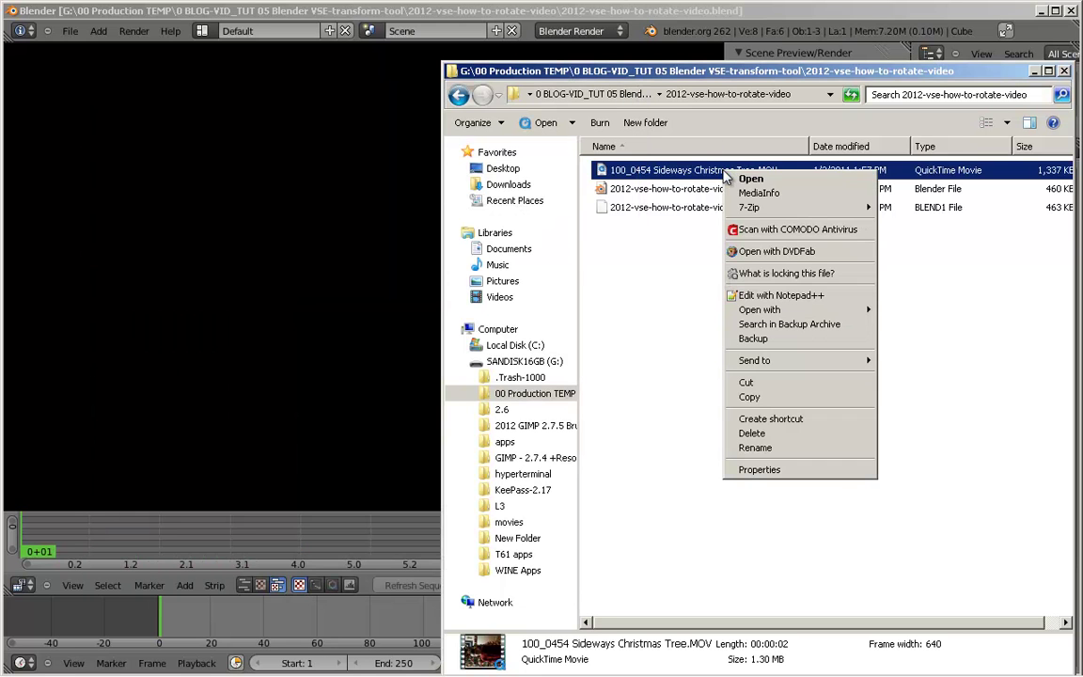
mouse_move(773, 216)
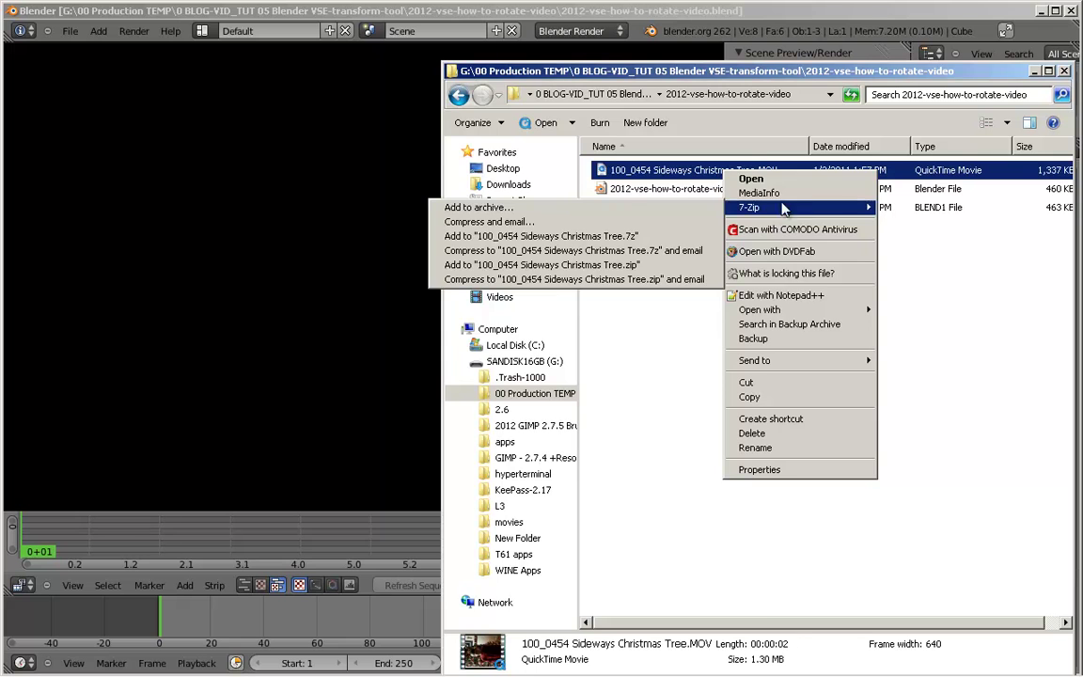
click(758, 193)
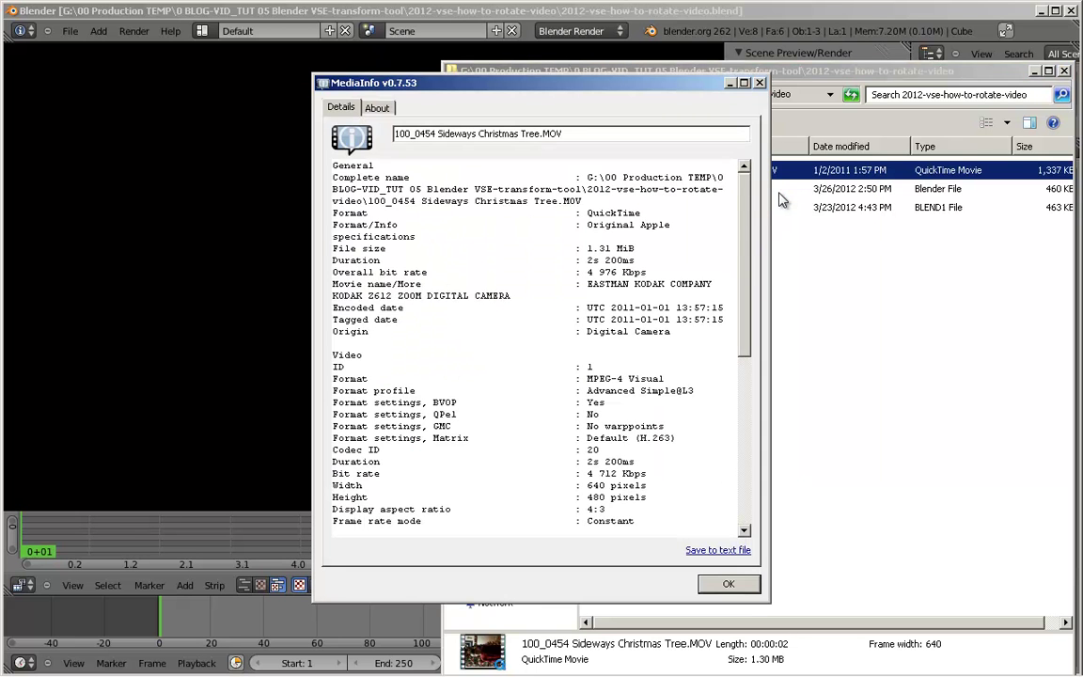
scroll(758, 257, down, 2)
scroll(664, 266, down, 3)
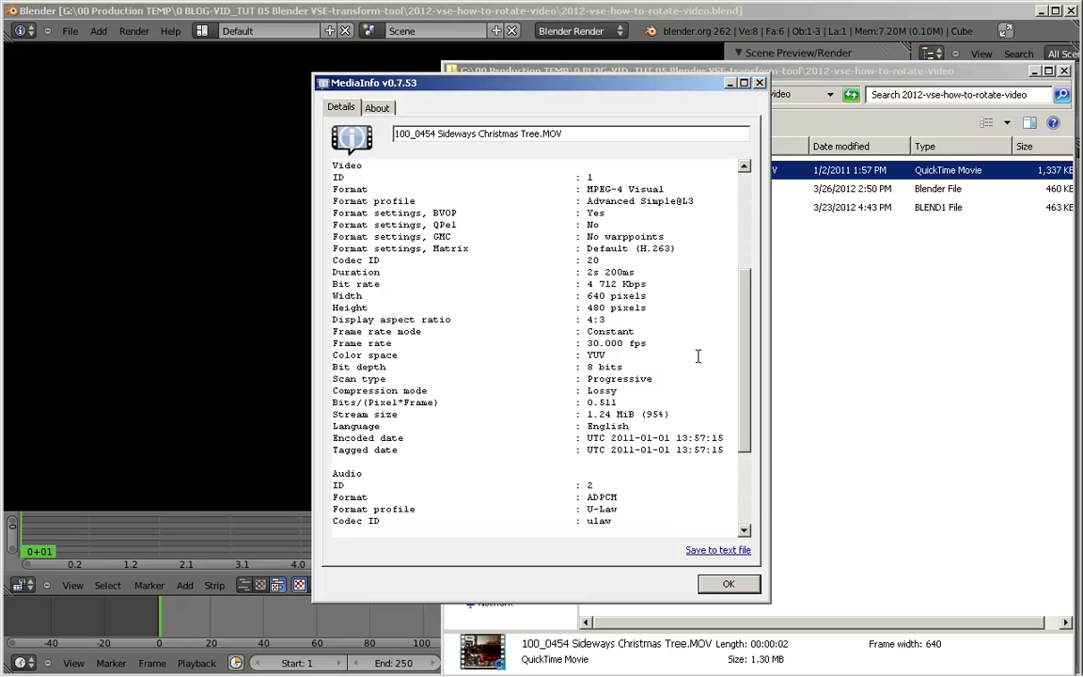
- Back in Blender, set the render resolution to 640×480 at 100% scale
click(728, 584)
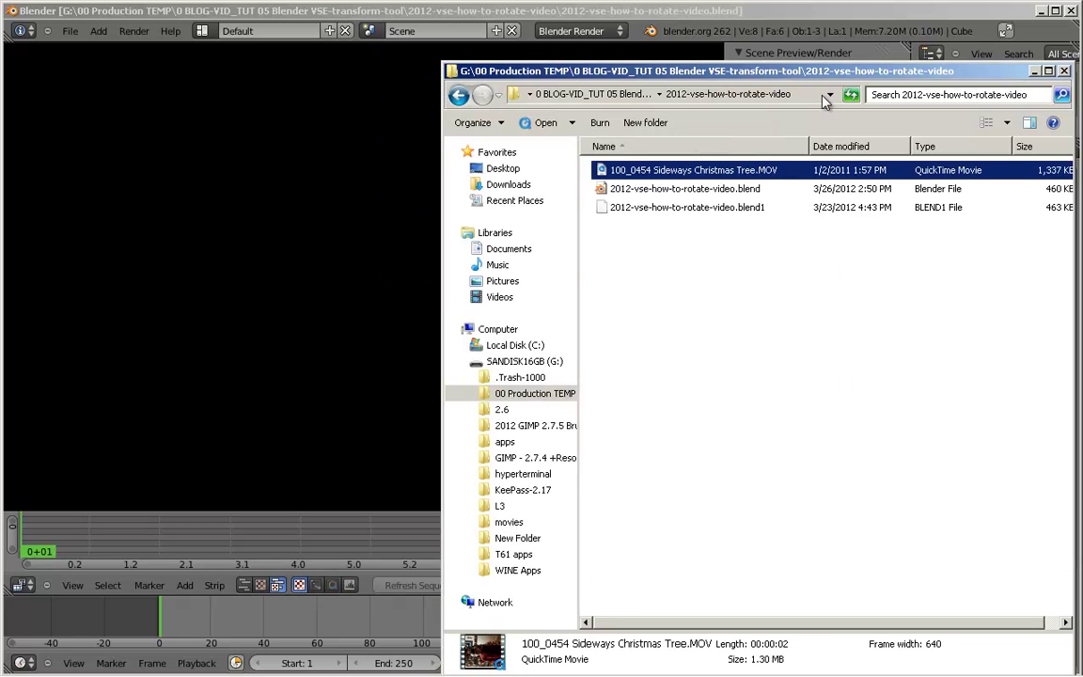
click(796, 13)
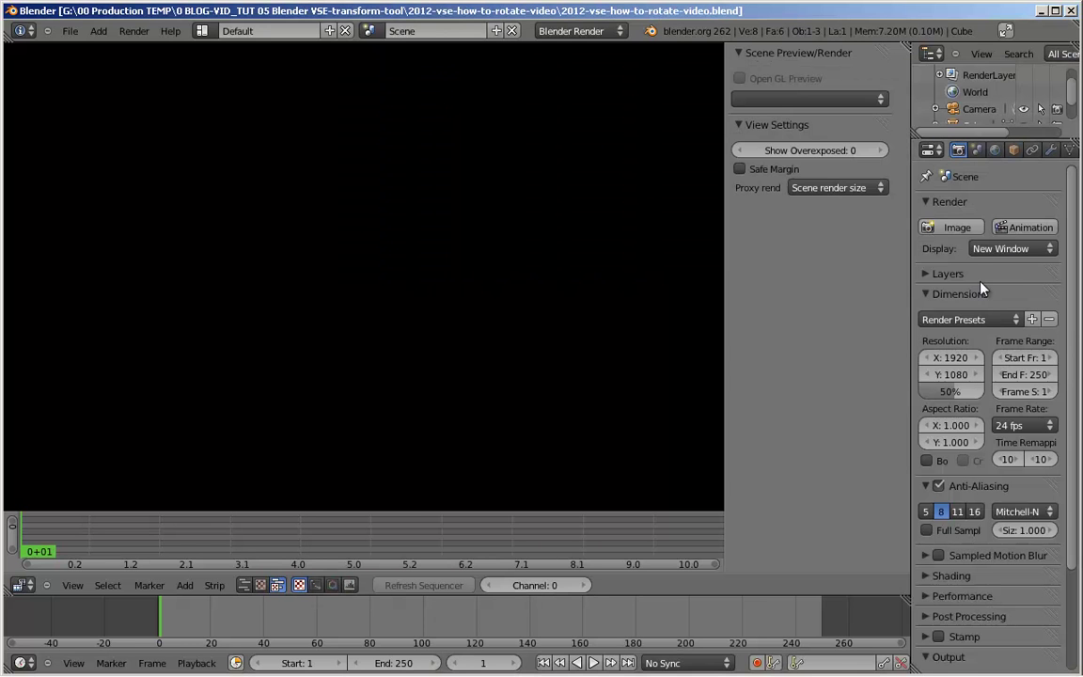
click(951, 358)
text(640)
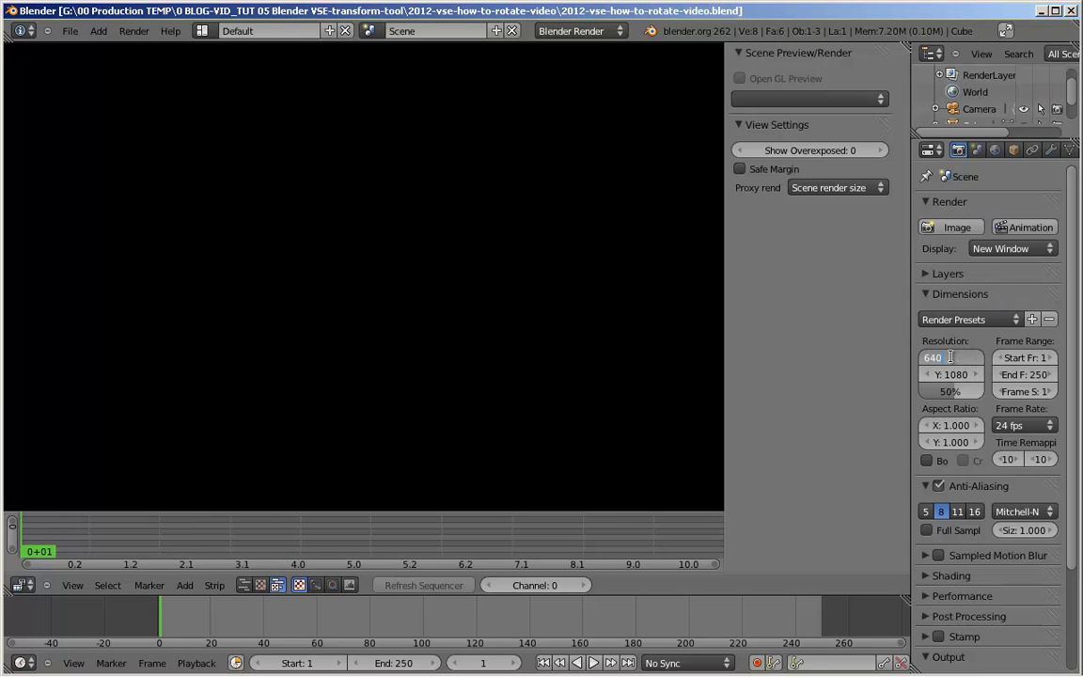
key(Tab)
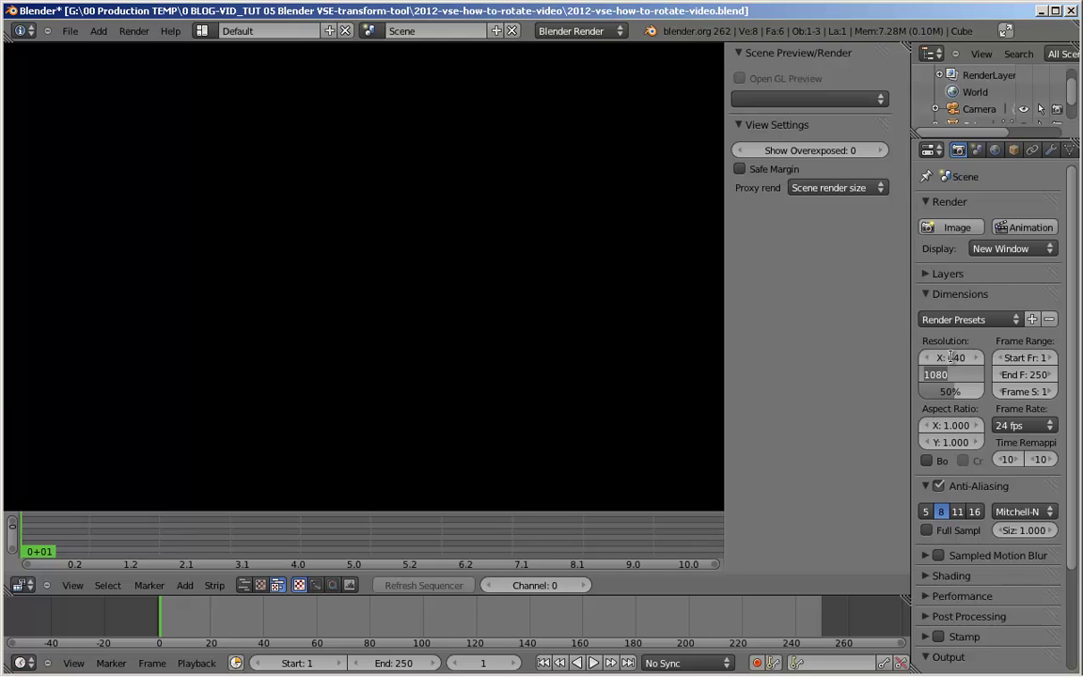
text(480)
key(Tab)
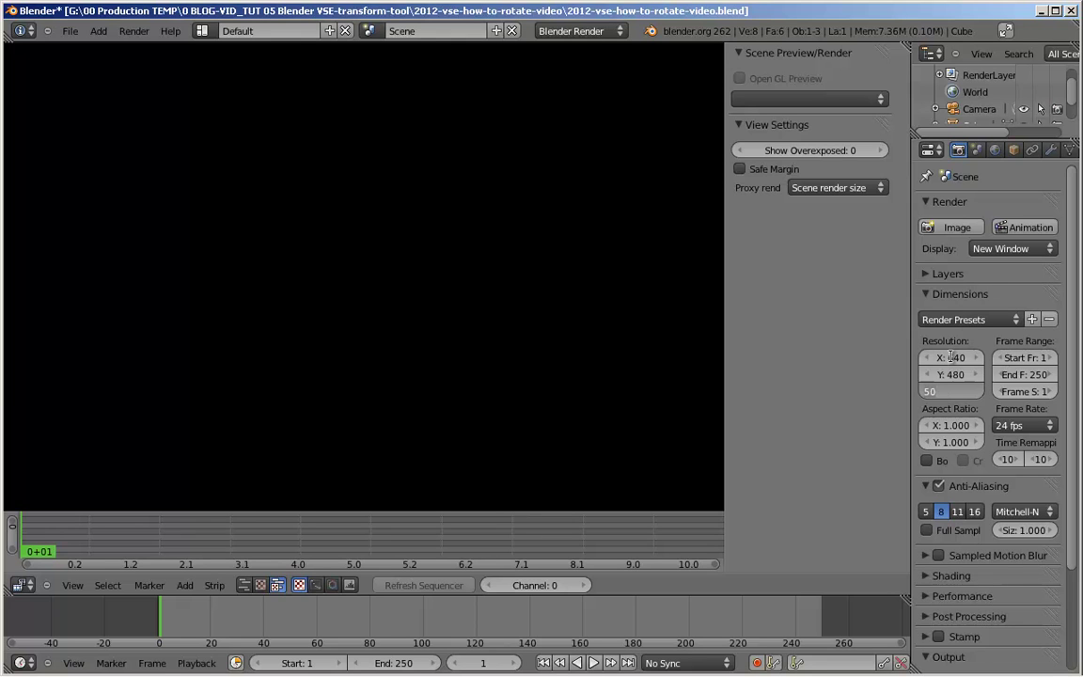
text(100)
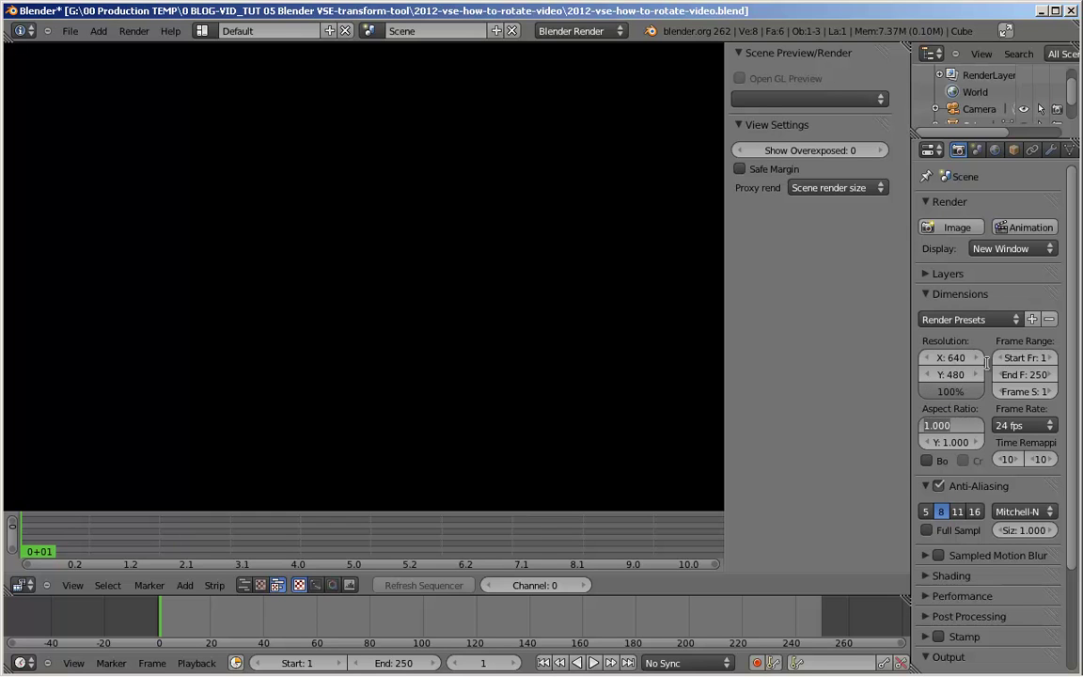
key(Tab)
- Set the frame rate to 30 fps and enlarge the sequencer strip area
click(1051, 429)
click(1051, 429)
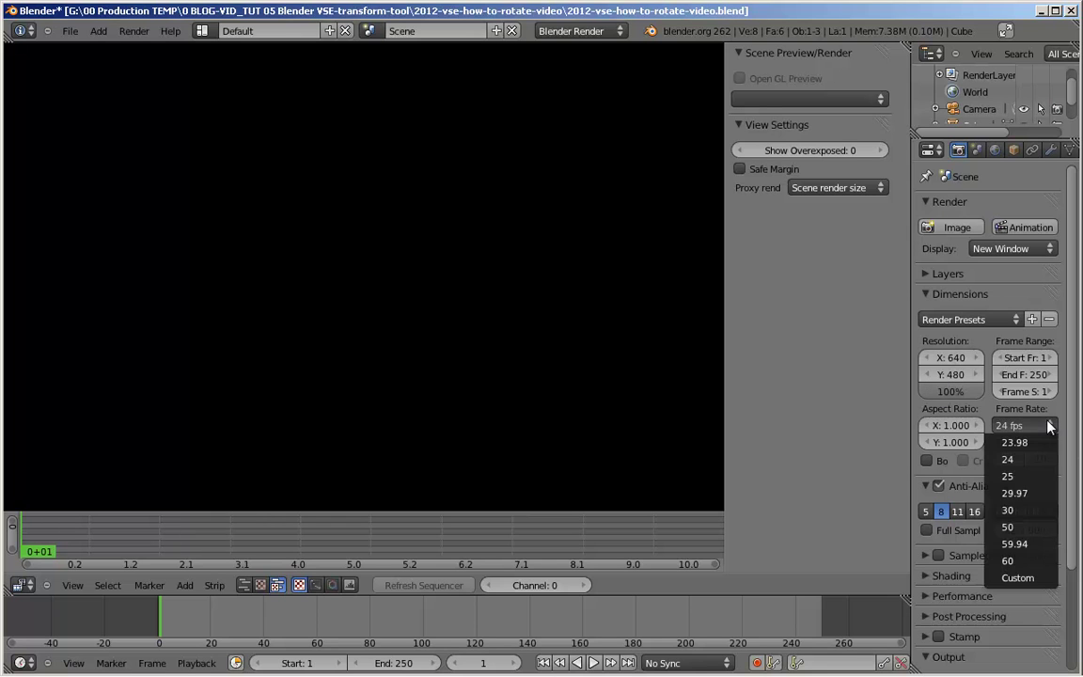
click(1032, 511)
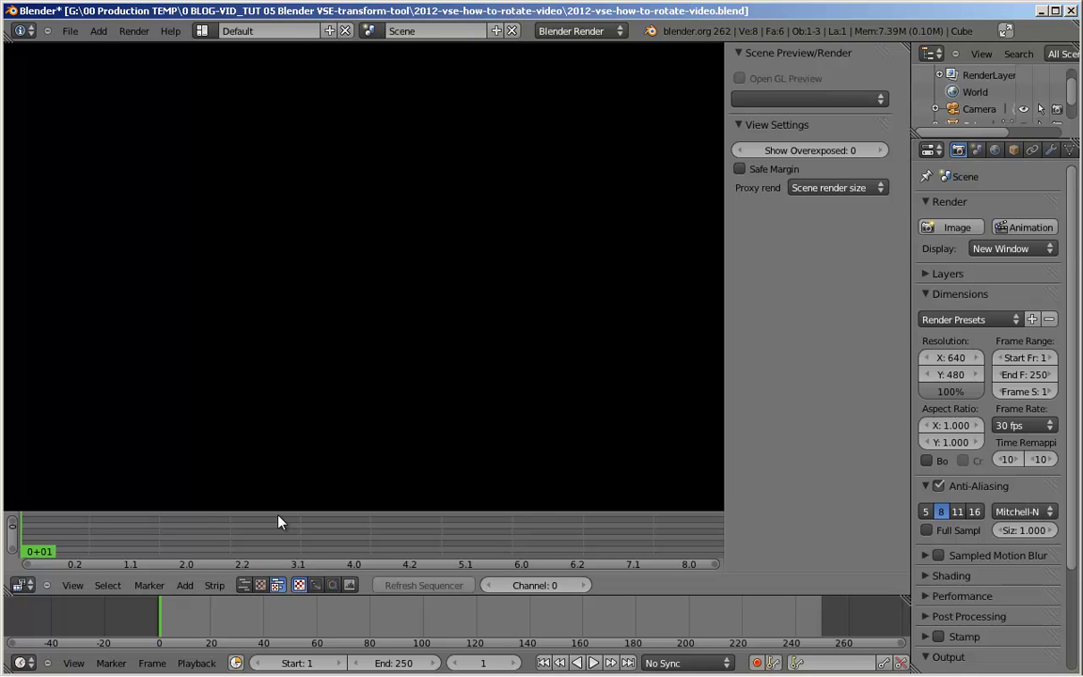
drag(279, 511, 299, 393)
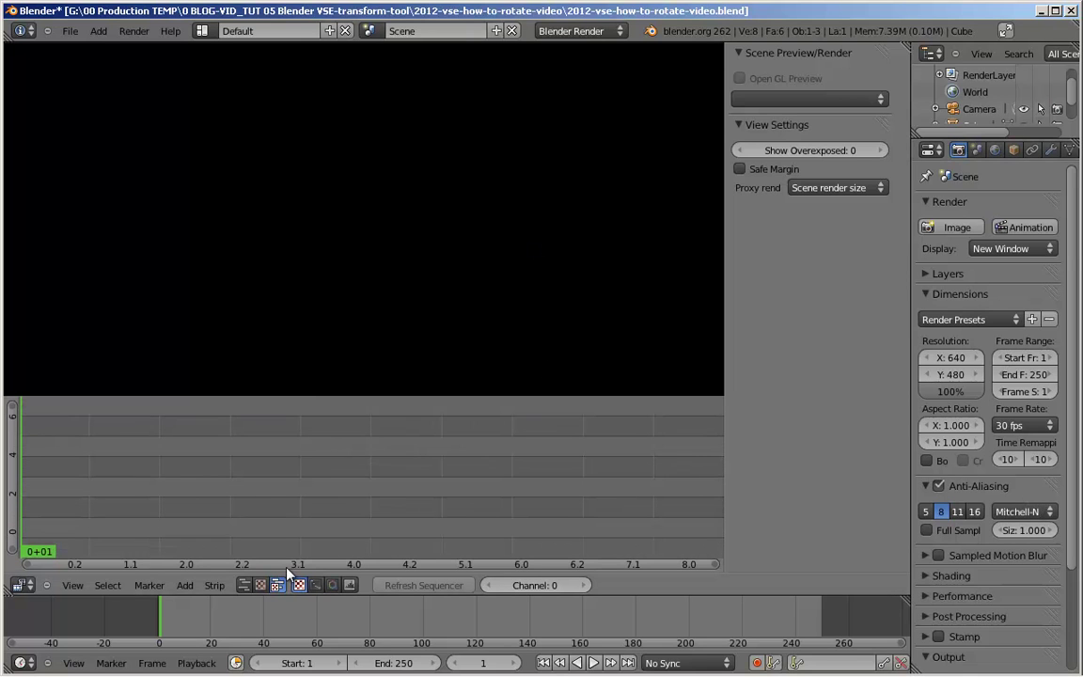
- Add the Sideways Christmas Tree .MOV as movie and sound strips
click(184, 590)
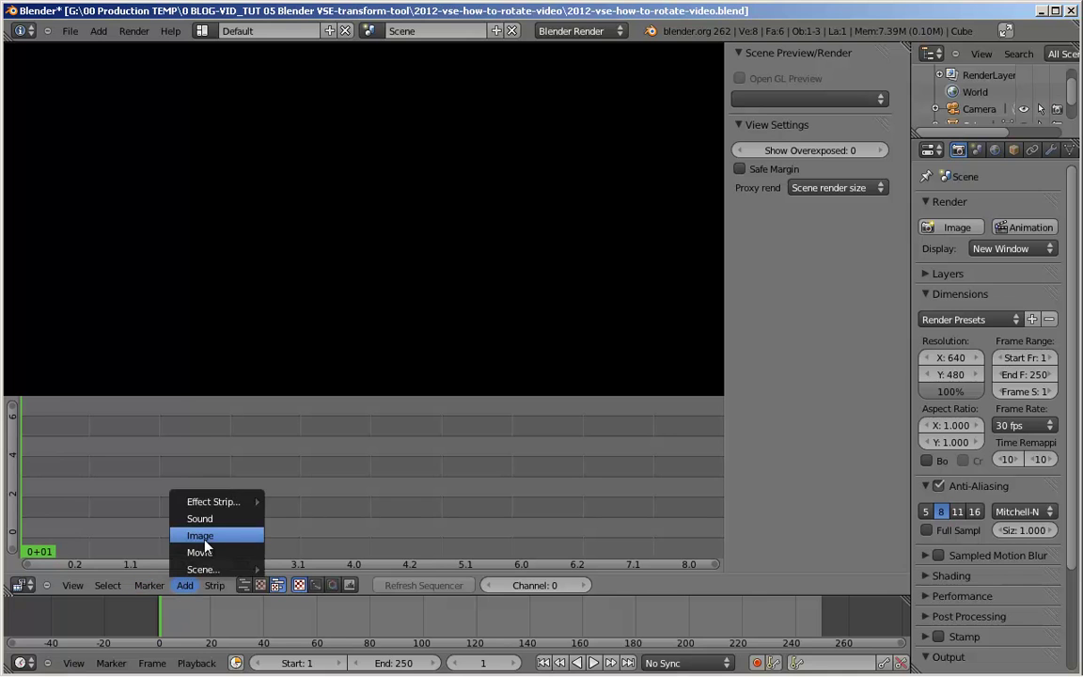
click(202, 552)
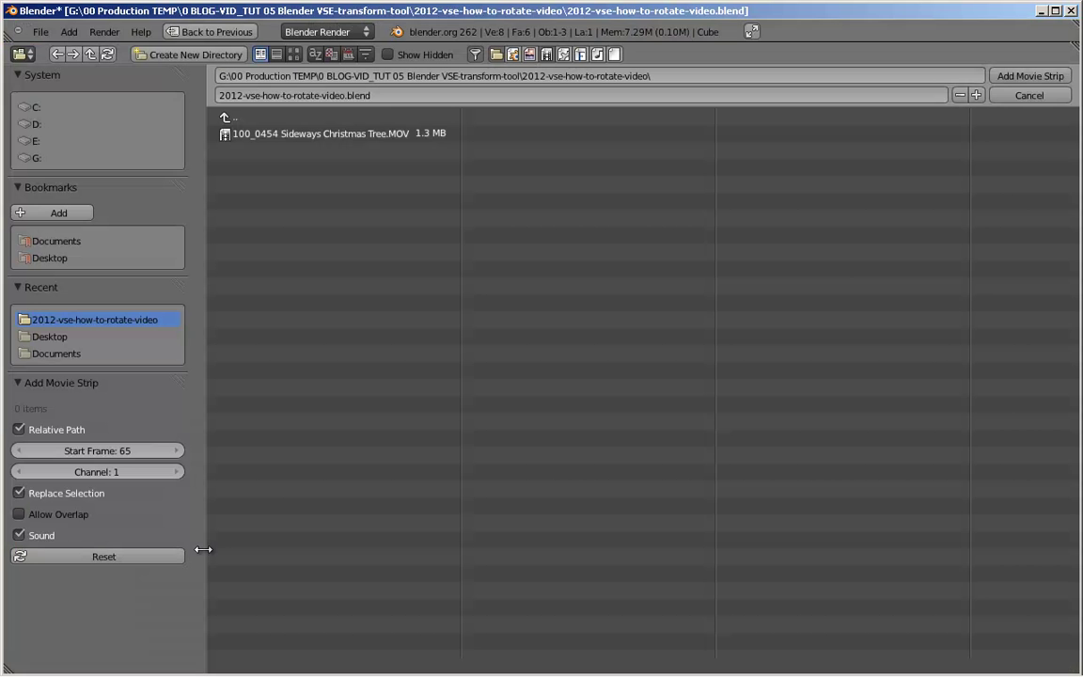
double_click(283, 135)
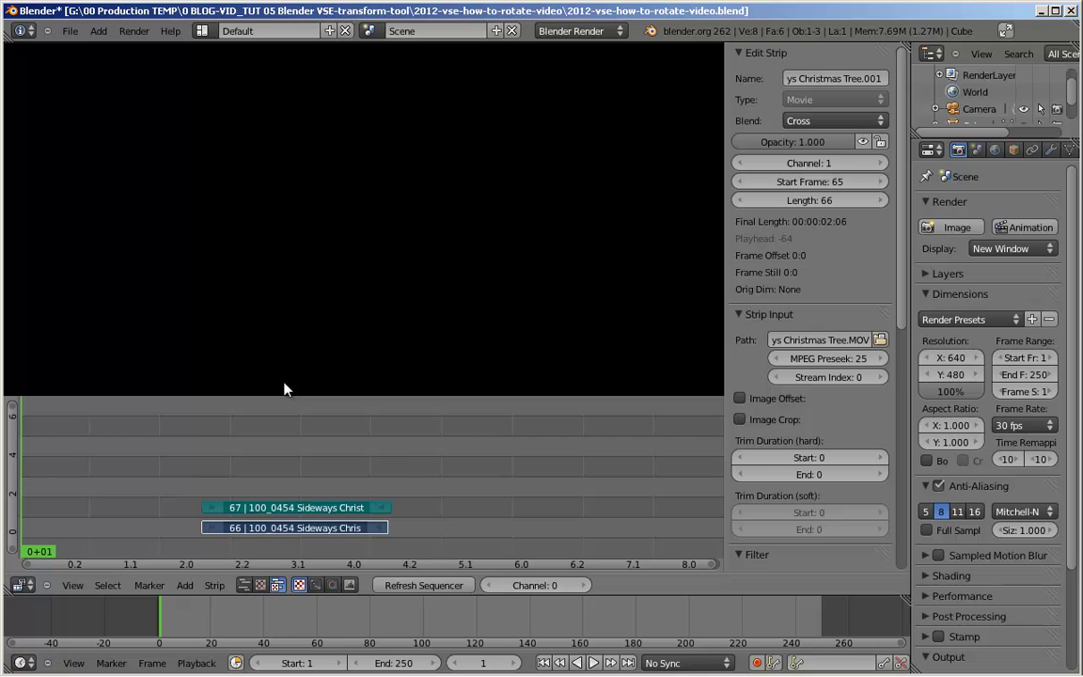
- Box-select both new strips and move them to start at frame 1
key(b)
drag(399, 469, 193, 552)
key(g)
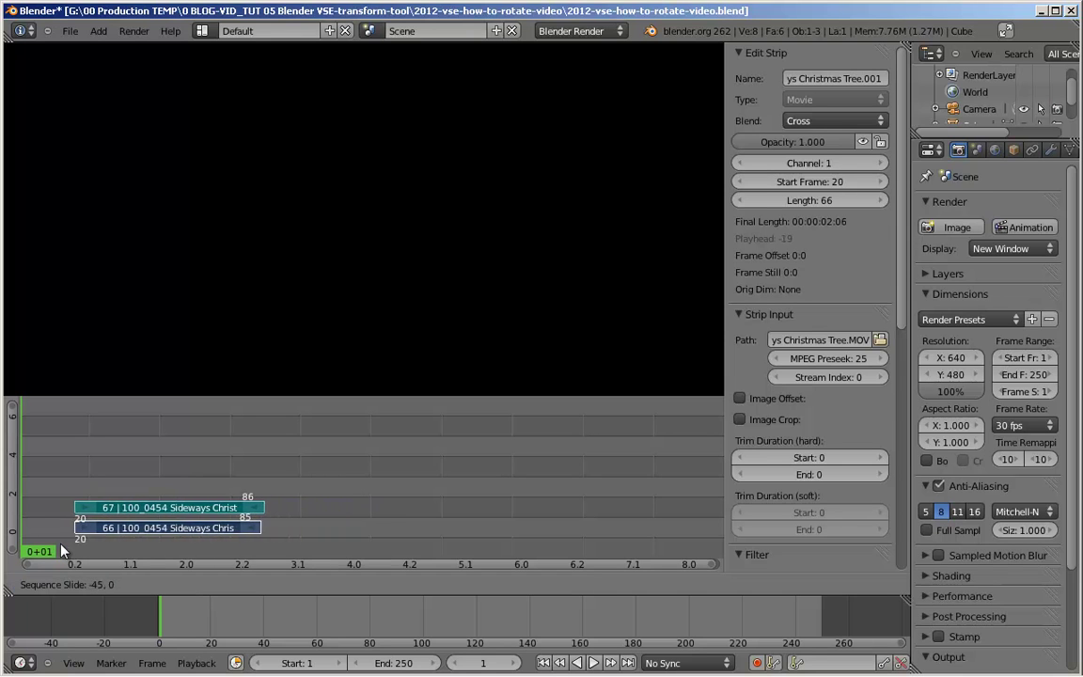
click(14, 552)
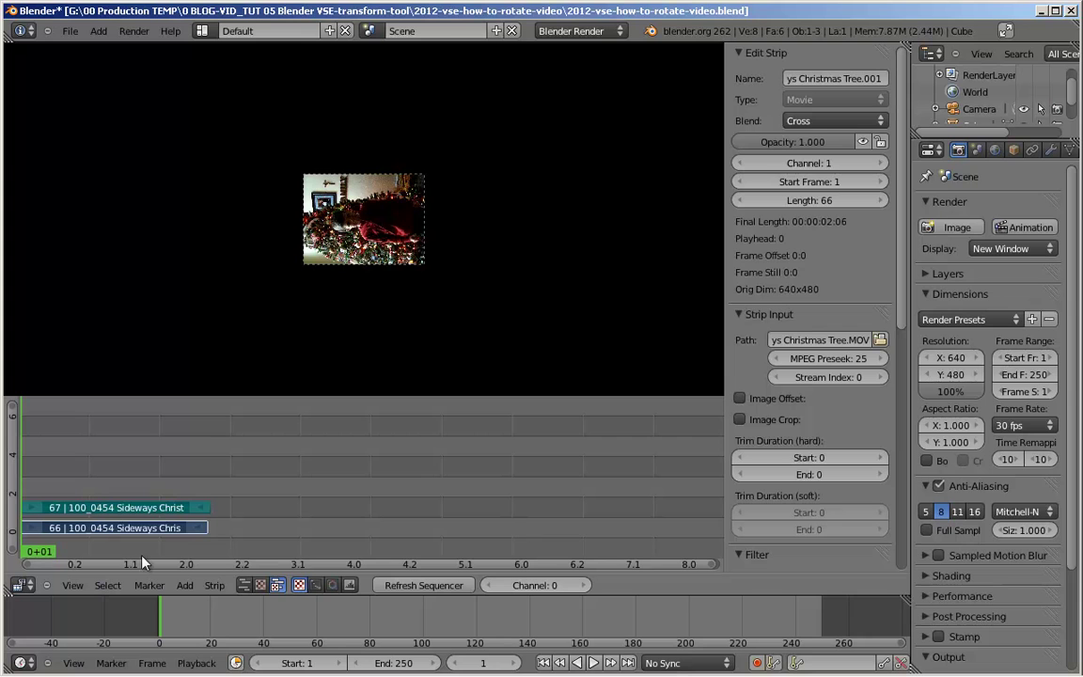
- Preview the clip, then delete the sound strip
click(152, 509)
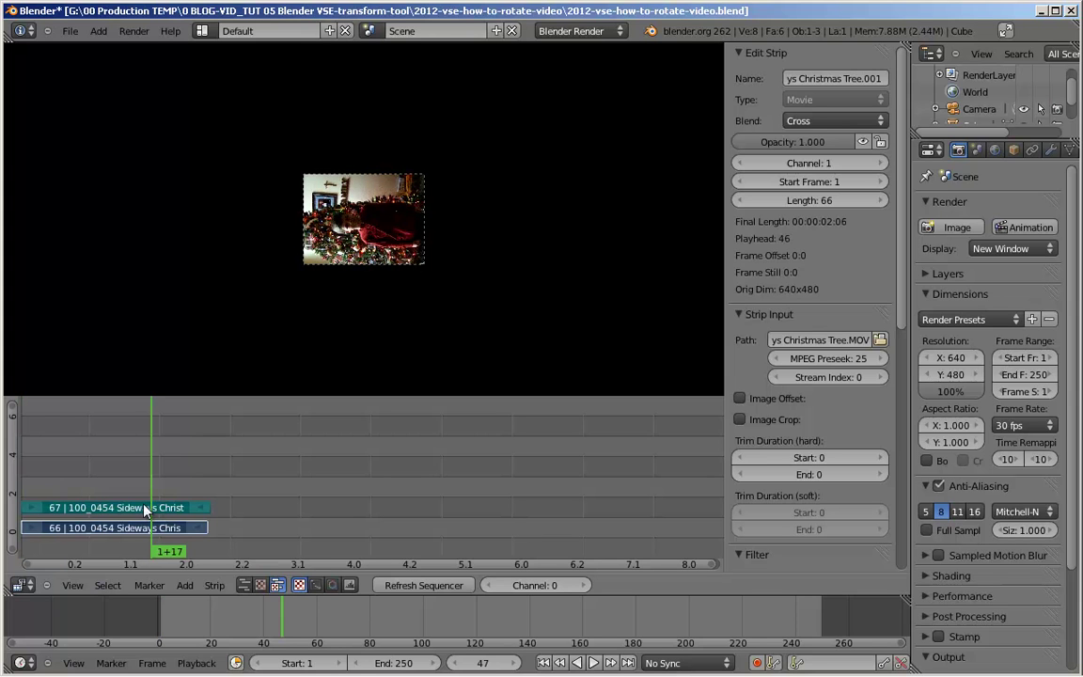
key(shift+Left)
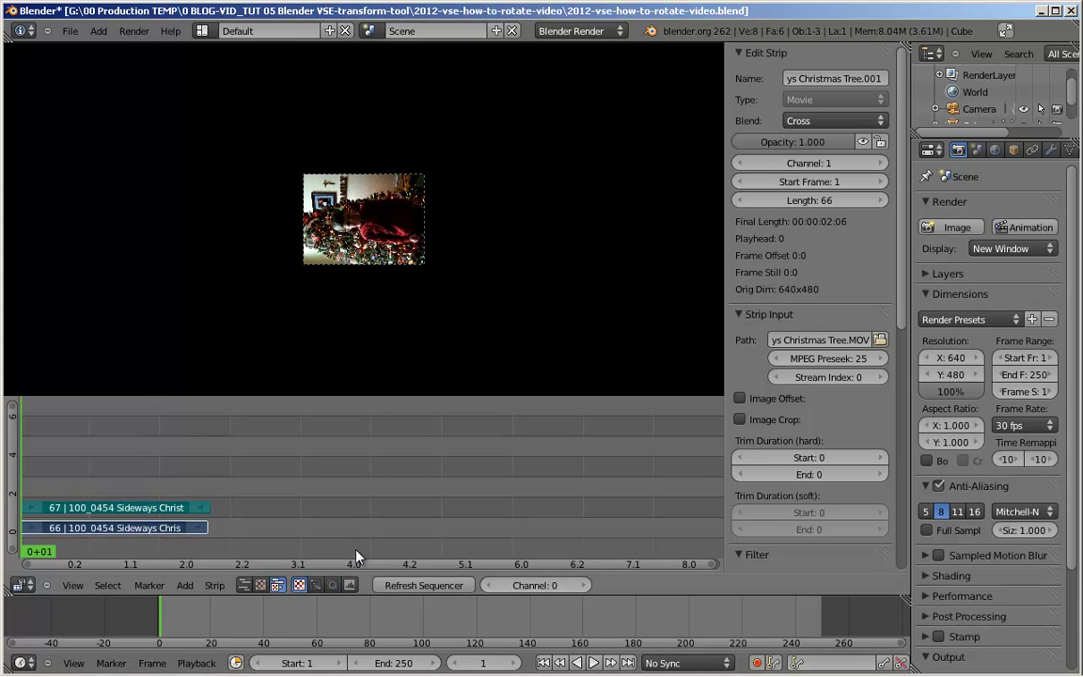
click(166, 508)
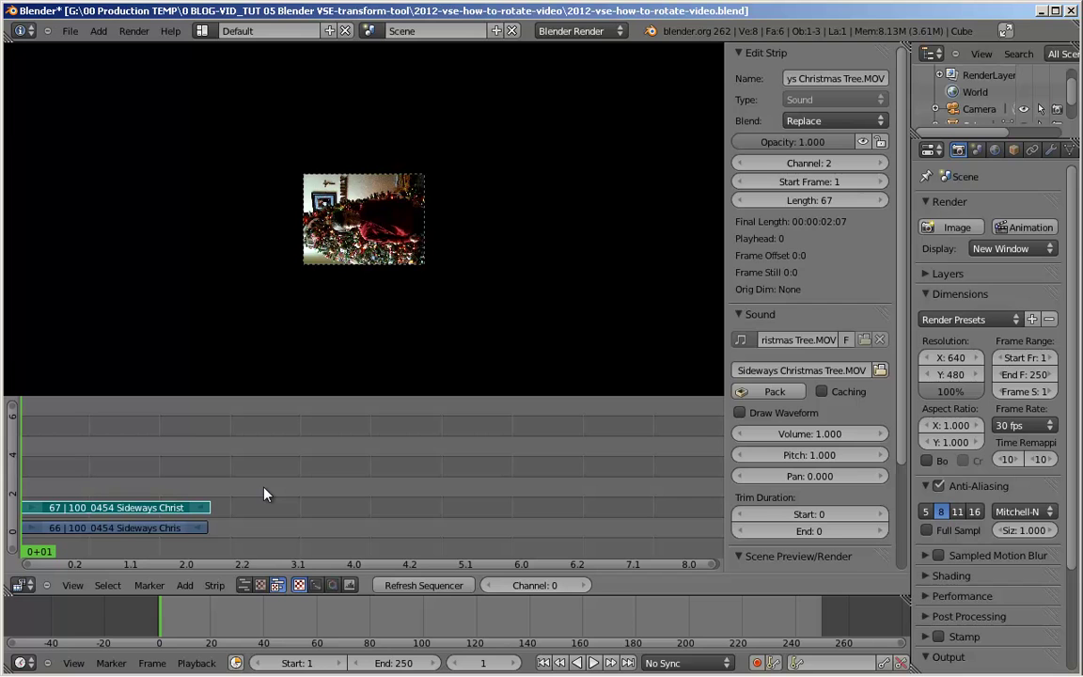
key(x)
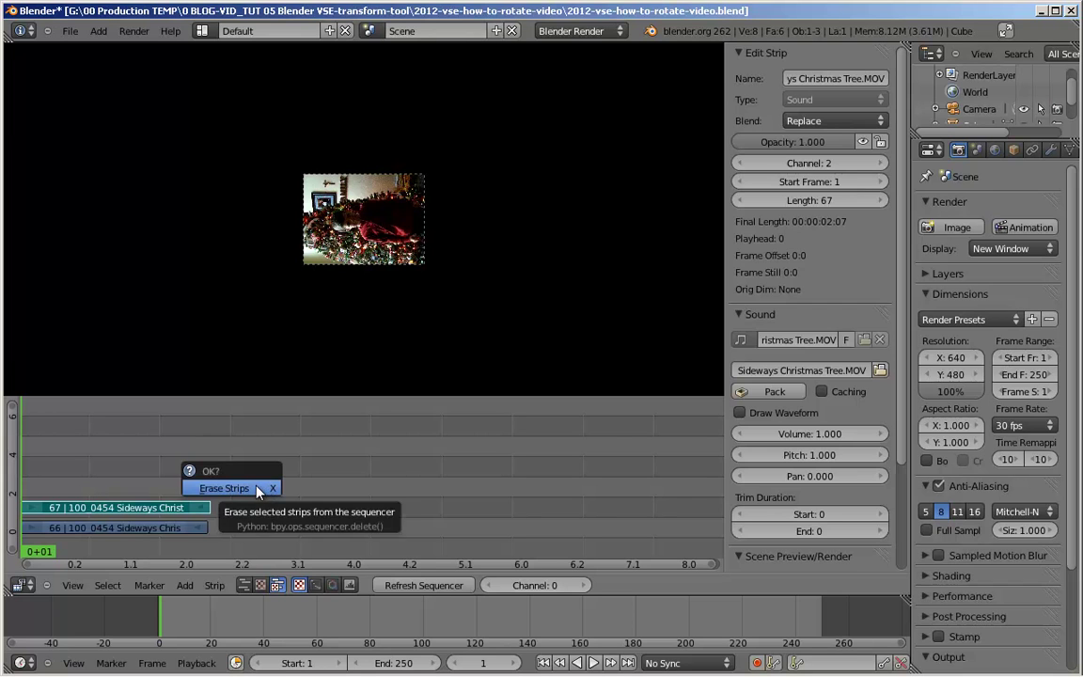
click(261, 492)
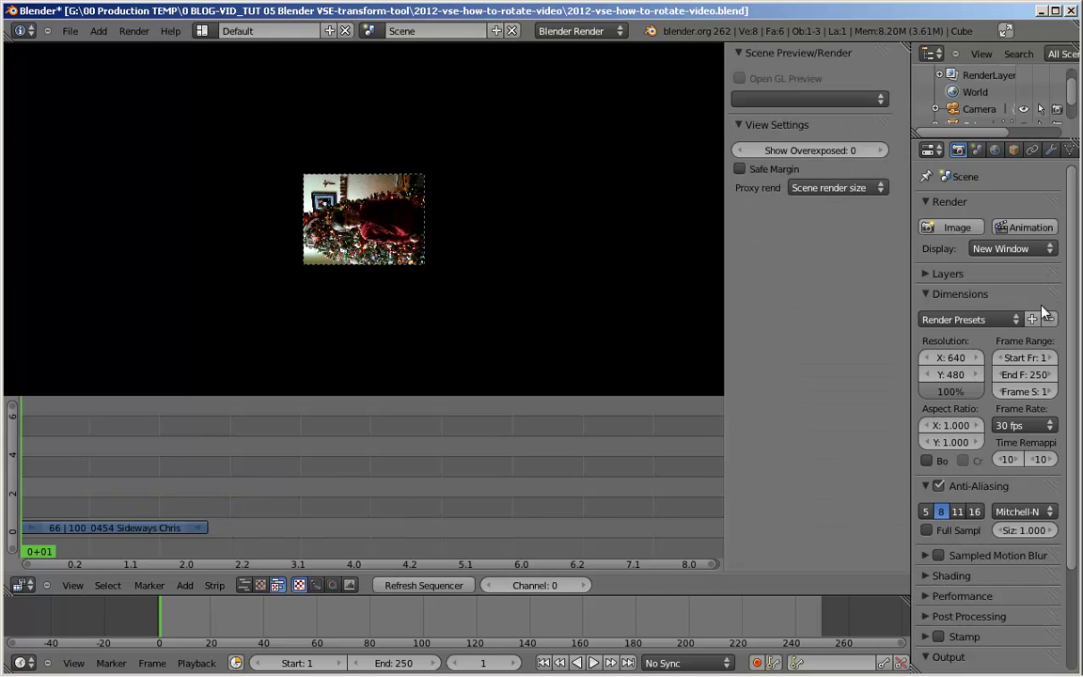
- Select the movie strip and set the scene's end frame to 66
click(179, 530)
right_click(180, 528)
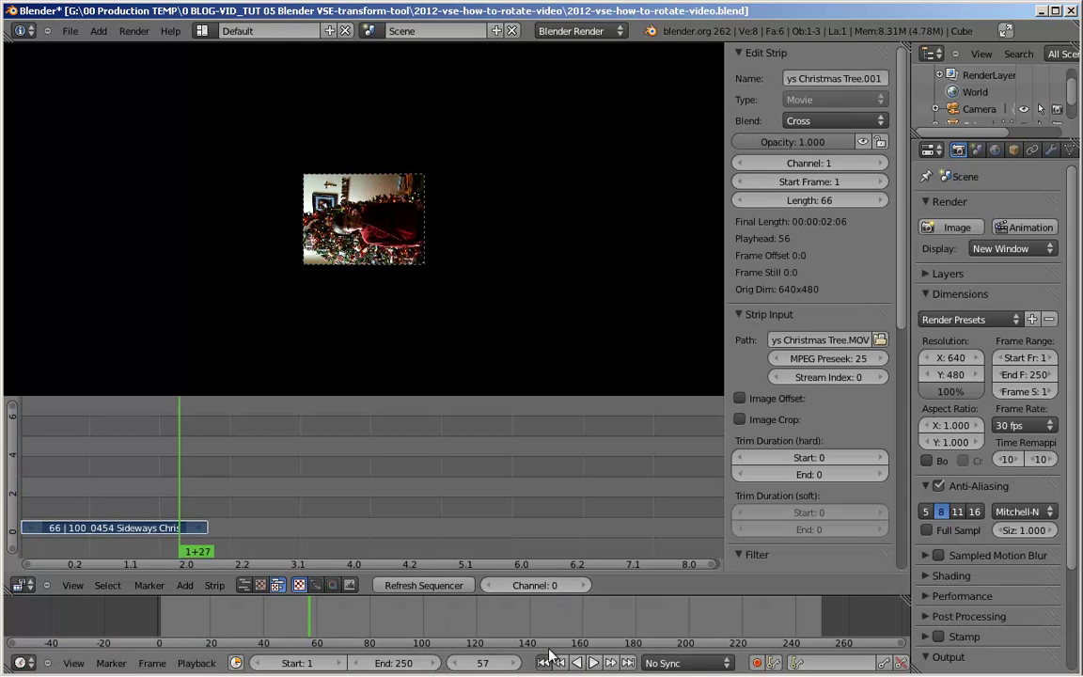
key(shift+Left)
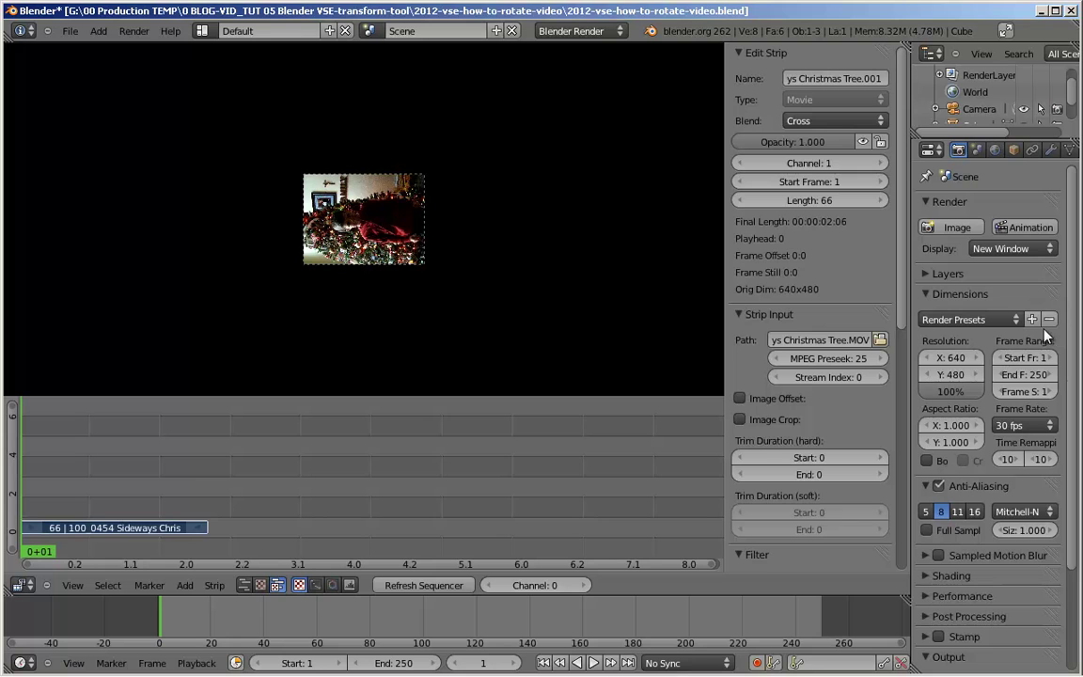
click(1032, 375)
text(66)
key(Return)
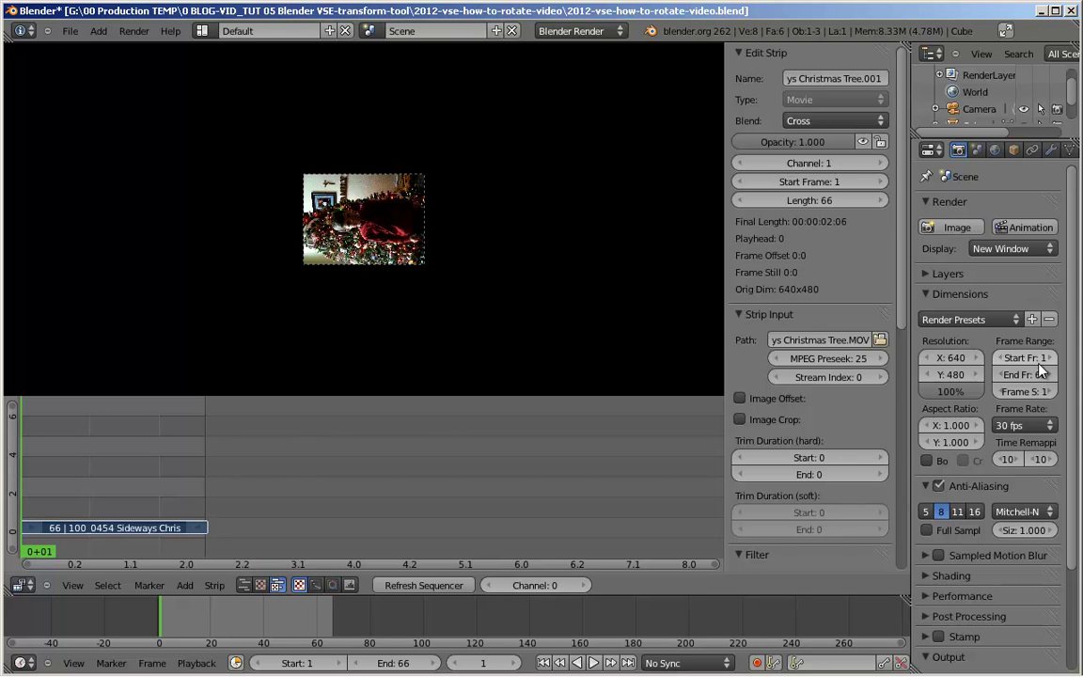
- Show the Effect Strip submenu from the sequencer's Add menu
scroll(486, 283, up, 4)
scroll(554, 282, up, 2)
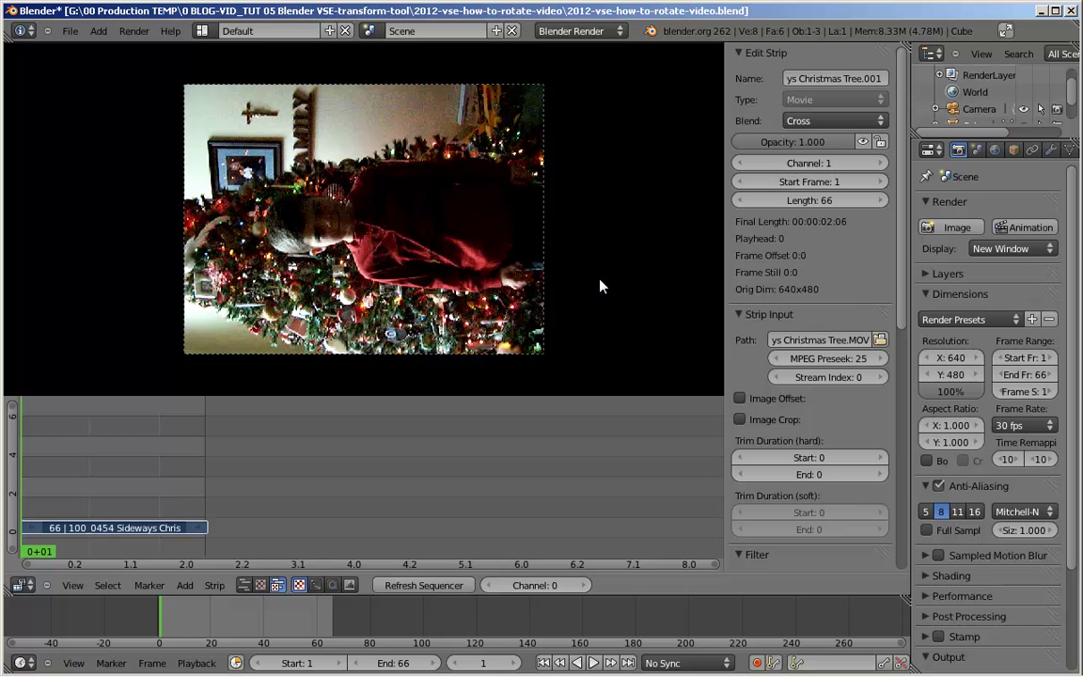
scroll(602, 287, down, 1)
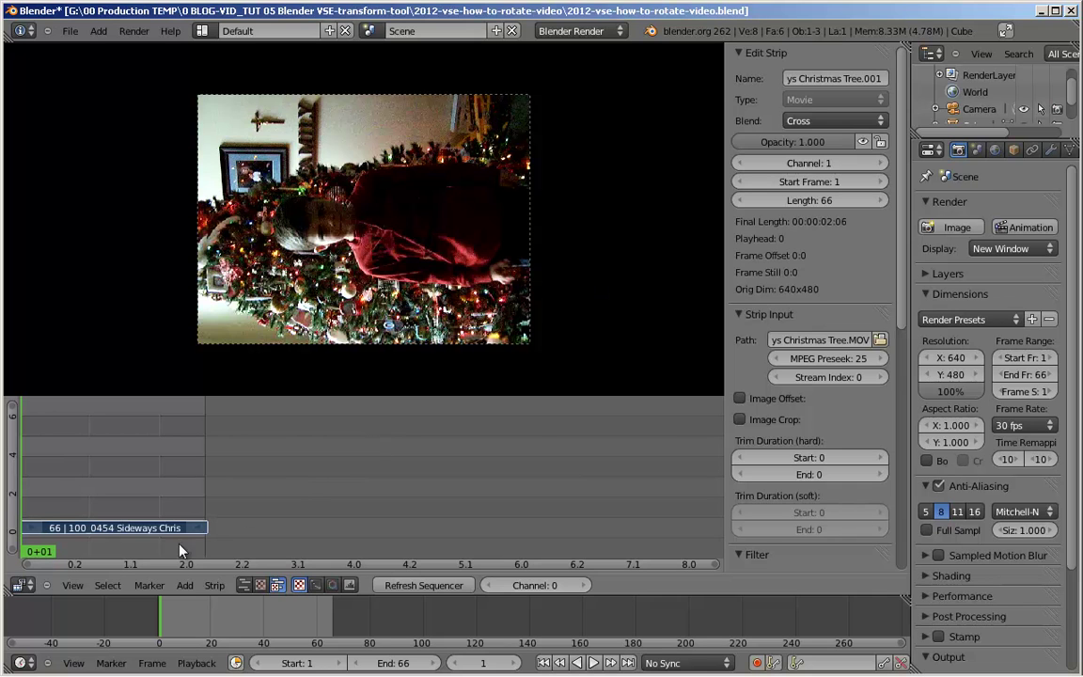
click(185, 585)
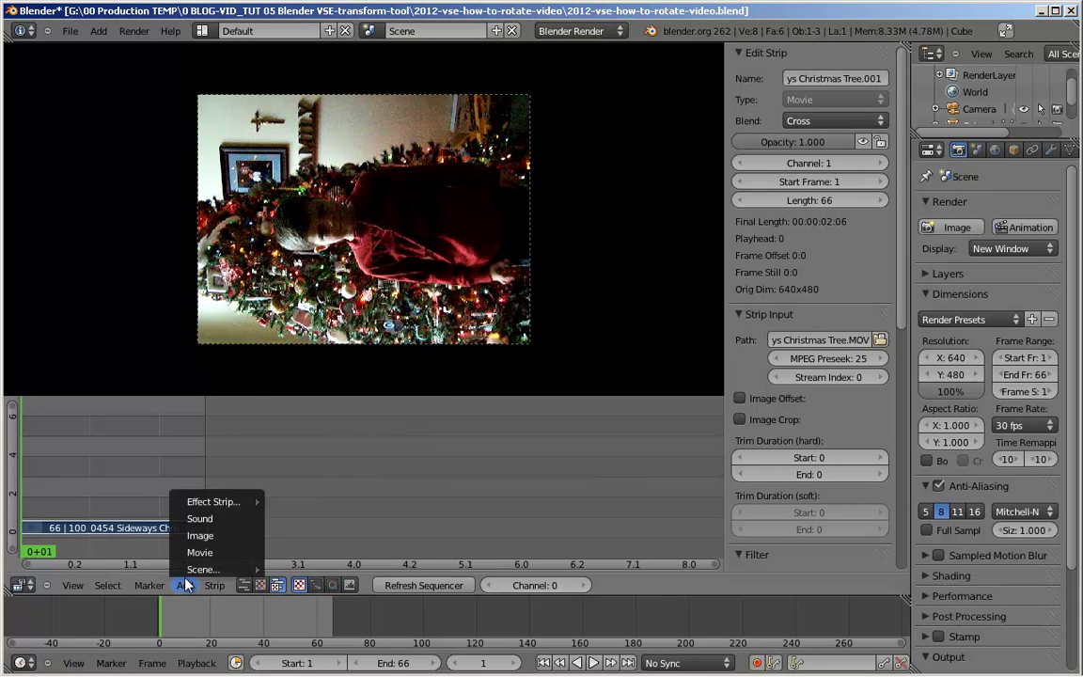
mouse_move(225, 501)
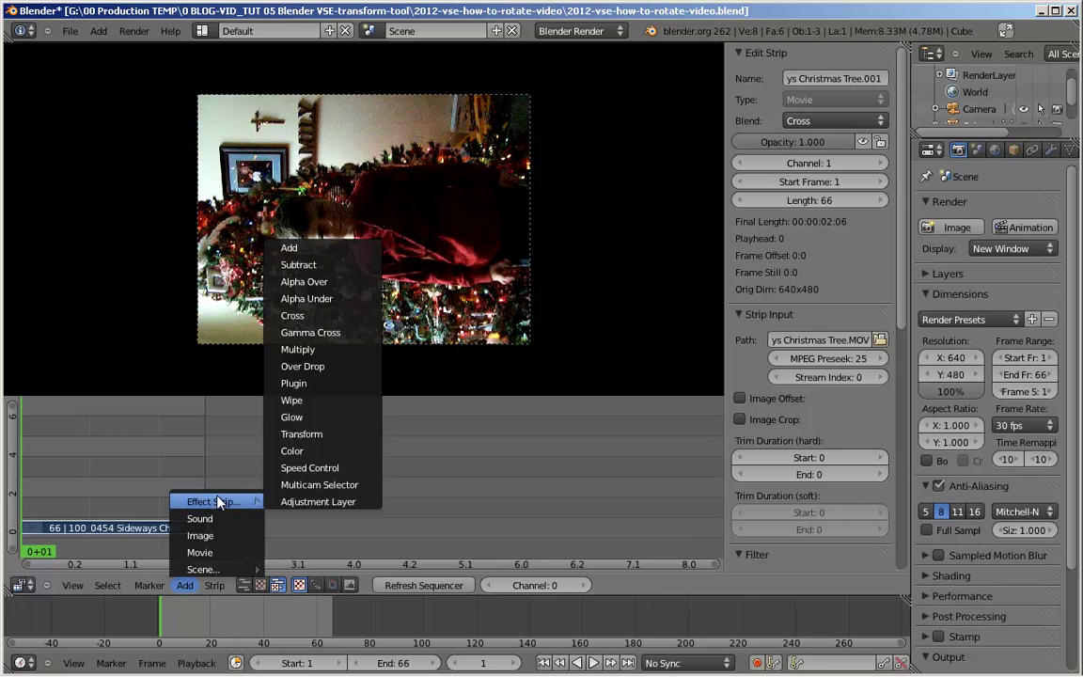
- Add a Transform effect strip with -90° rotation and uniform scale 1.36
click(301, 435)
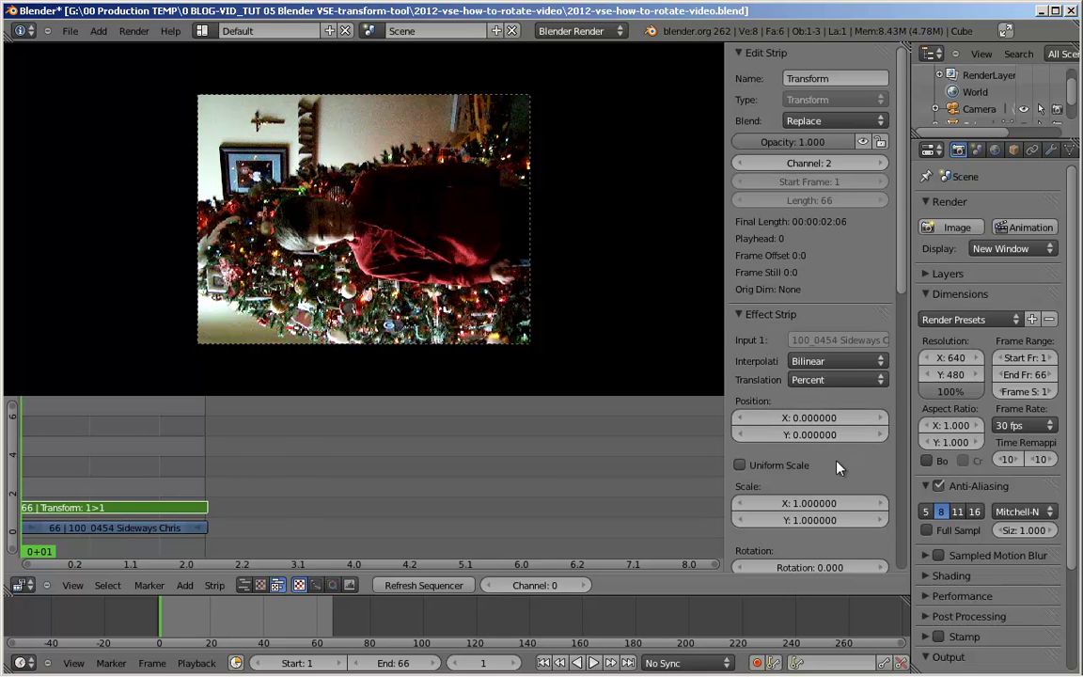
scroll(830, 467, down, 5)
click(826, 433)
text(-90)
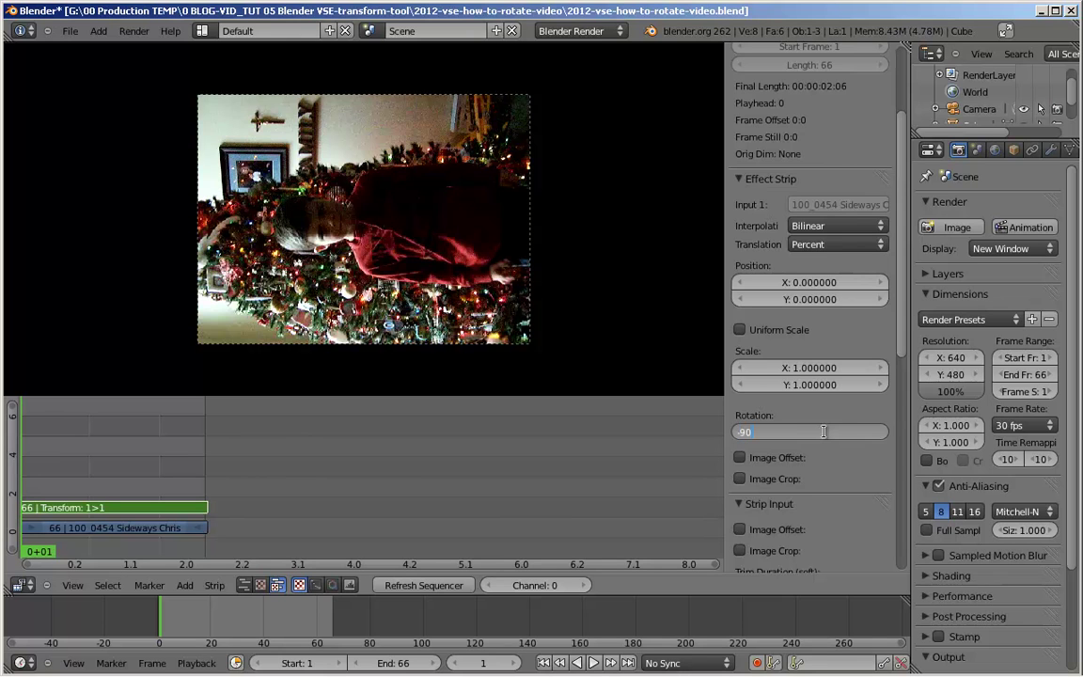
key(Return)
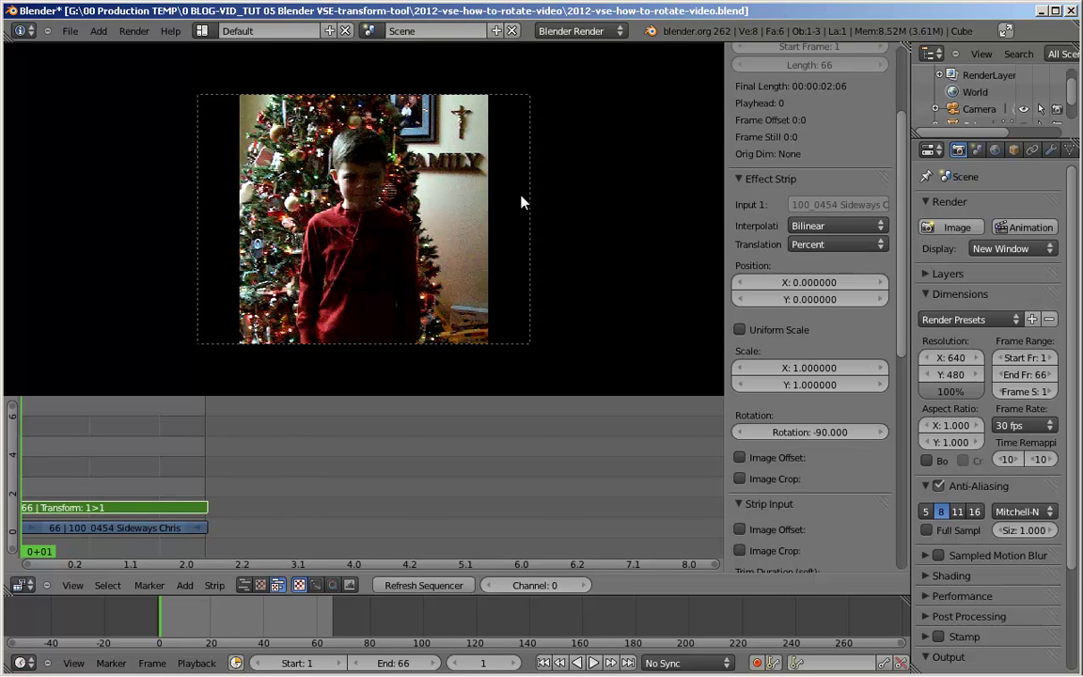
click(741, 330)
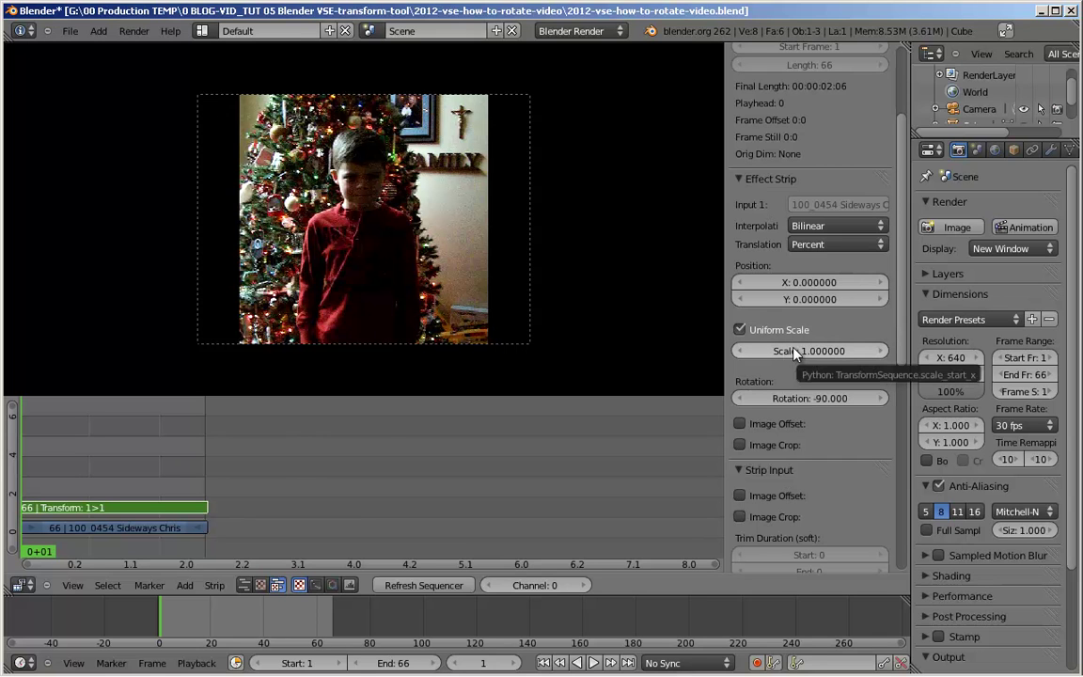
drag(795, 352, 809, 350)
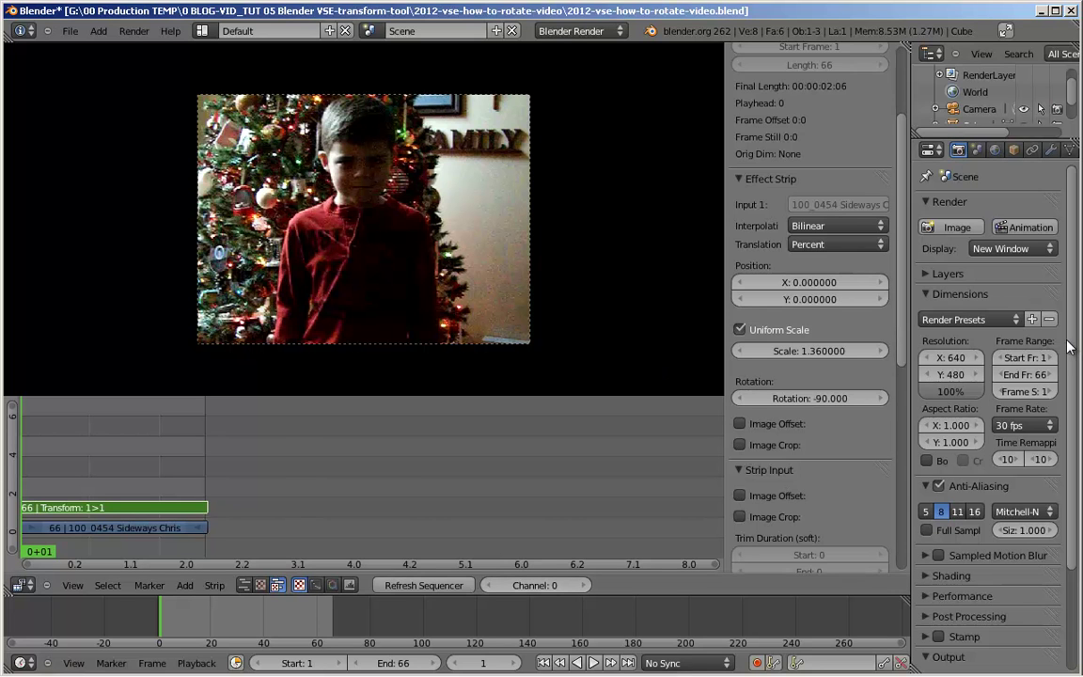
drag(1075, 348, 1075, 434)
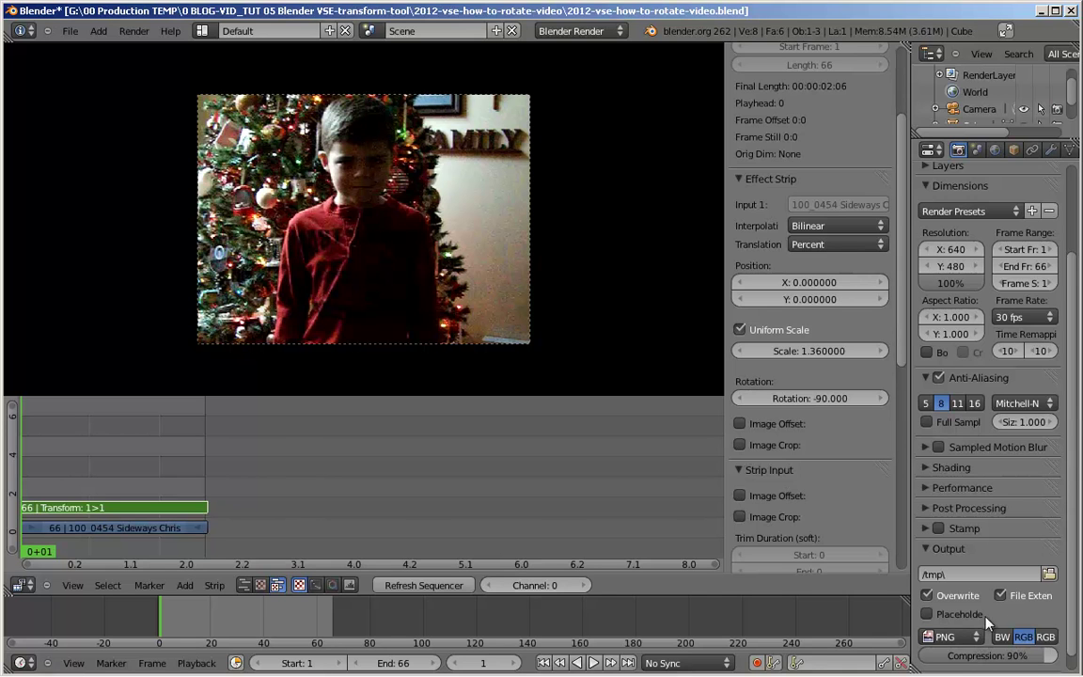
- Switch the render output file format from PNG to H.264
click(950, 637)
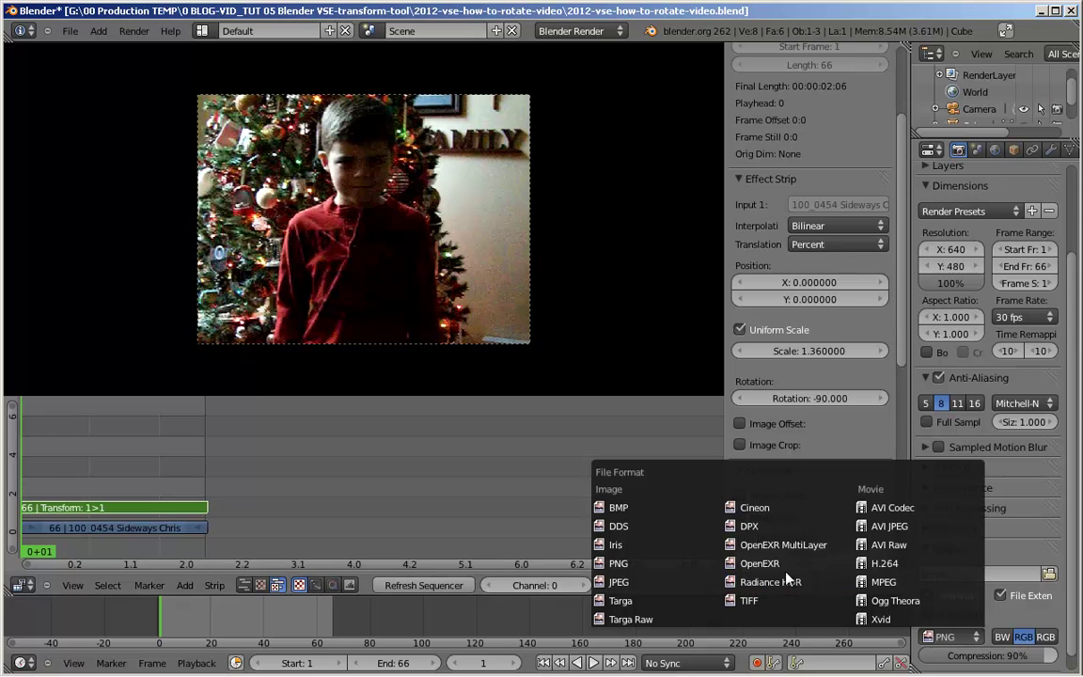
click(891, 564)
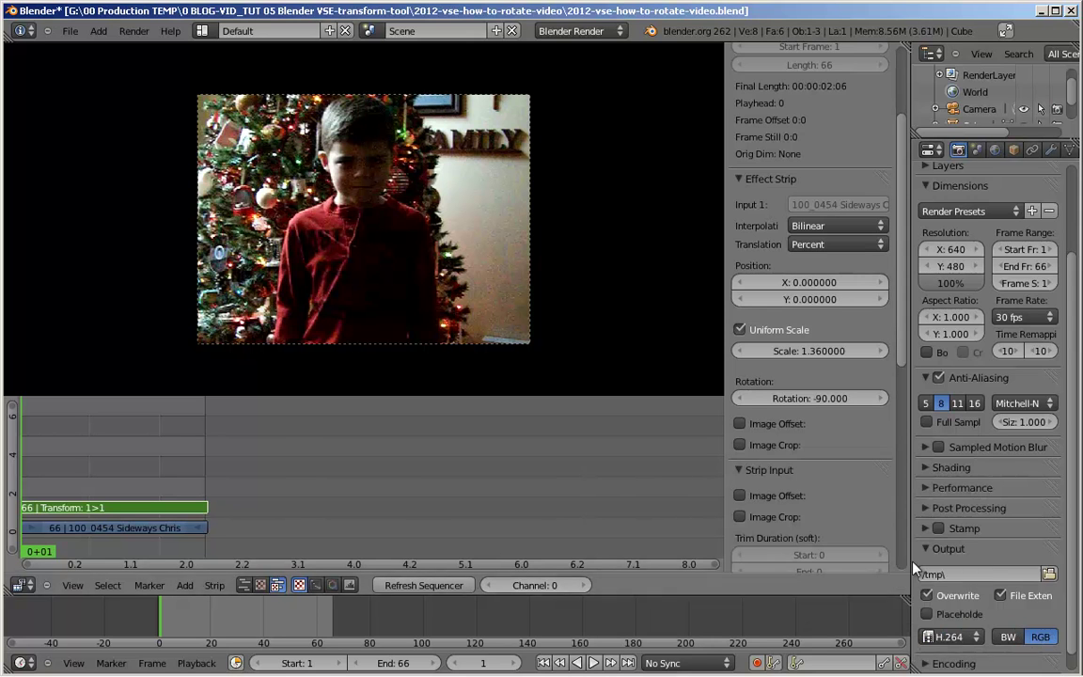
scroll(1070, 573, down, 1)
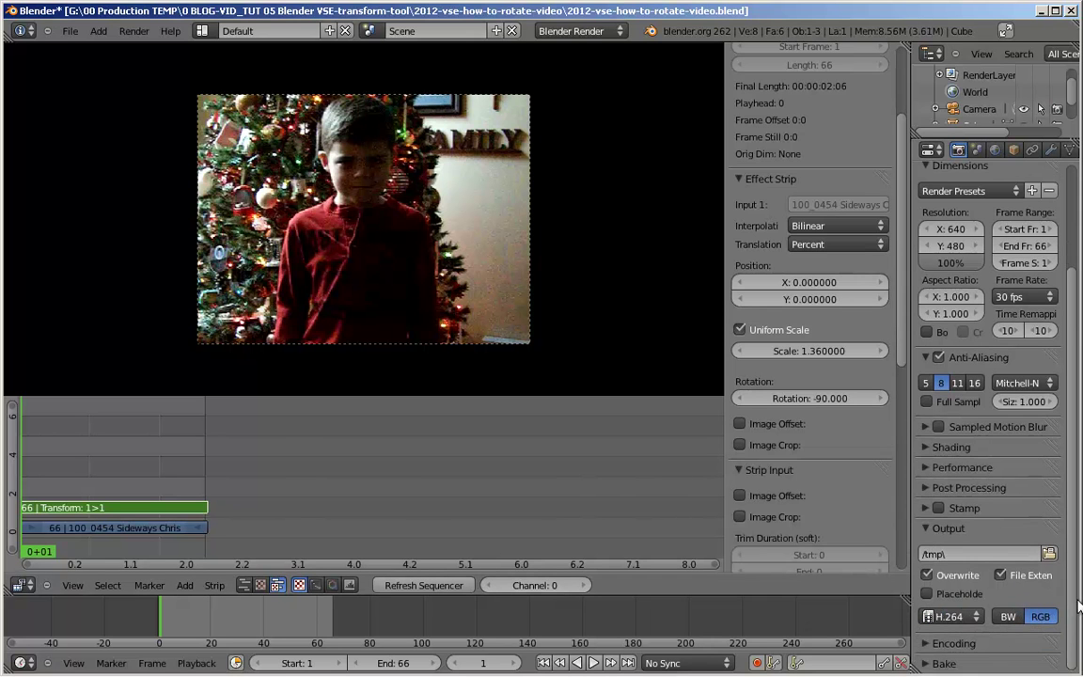
- Lower the H.264 encoding bitrate from 6000 to 500
click(955, 644)
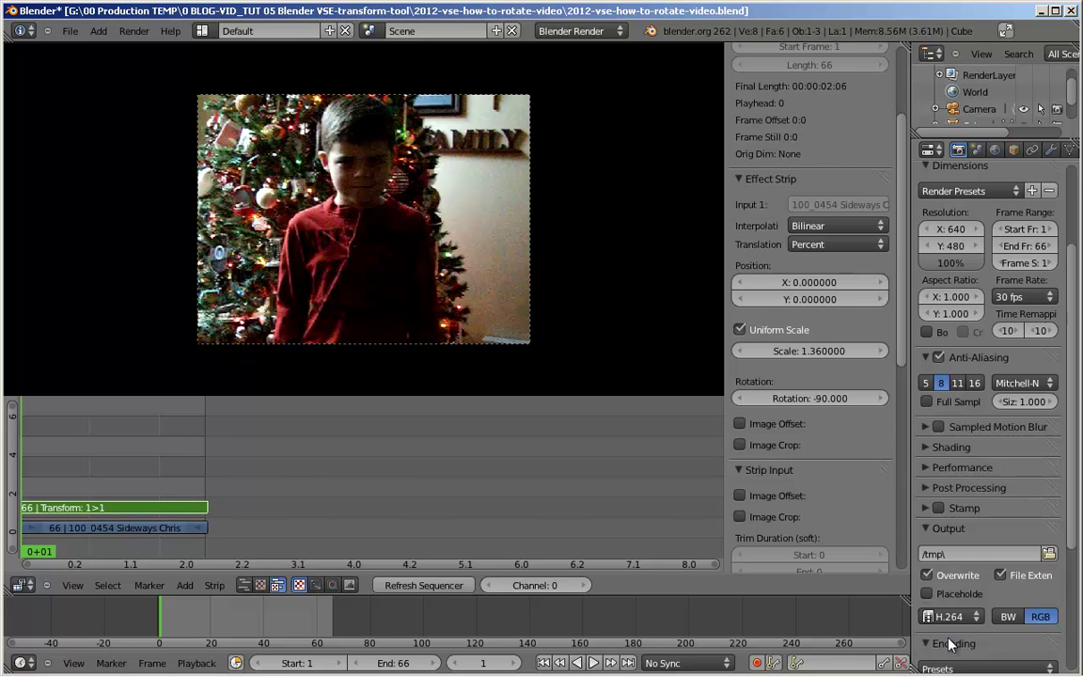
scroll(1070, 516, down, 10)
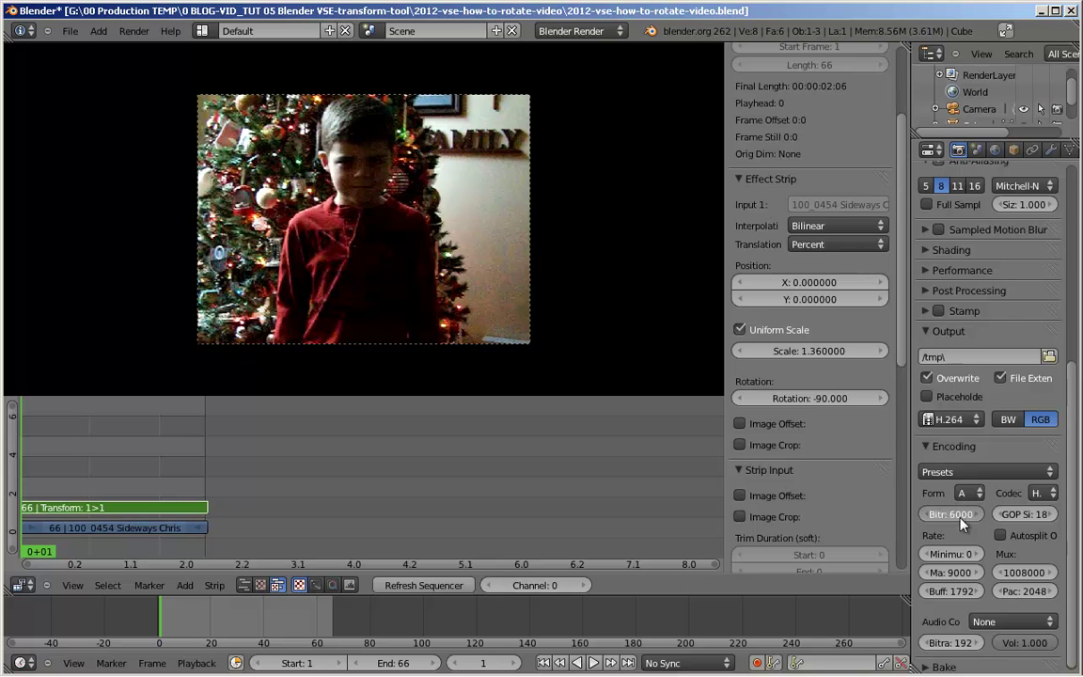
click(968, 518)
text(500)
key(Tab)
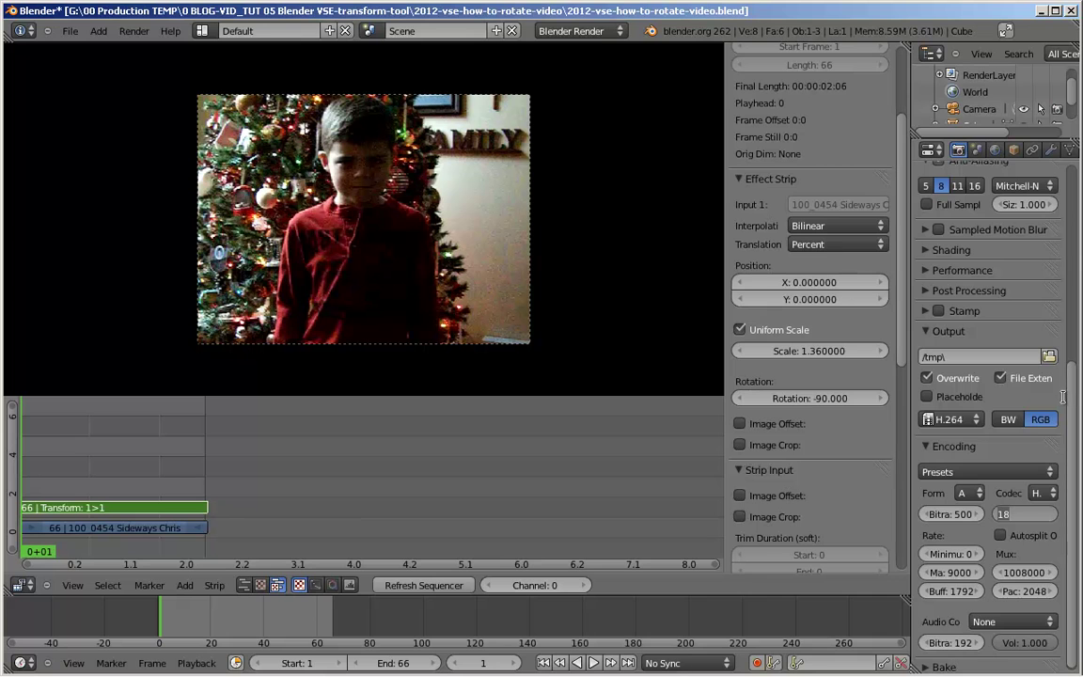
- Render all 66 frames as an animation, then view the C:\tmp folder
drag(1068, 393, 1069, 216)
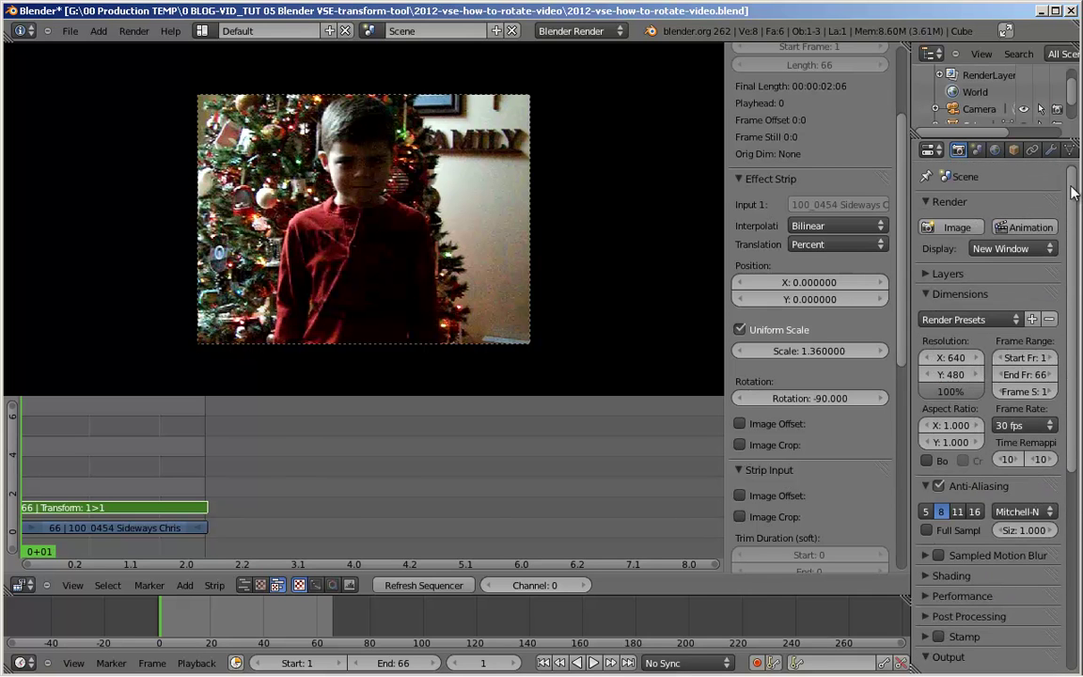
click(1025, 227)
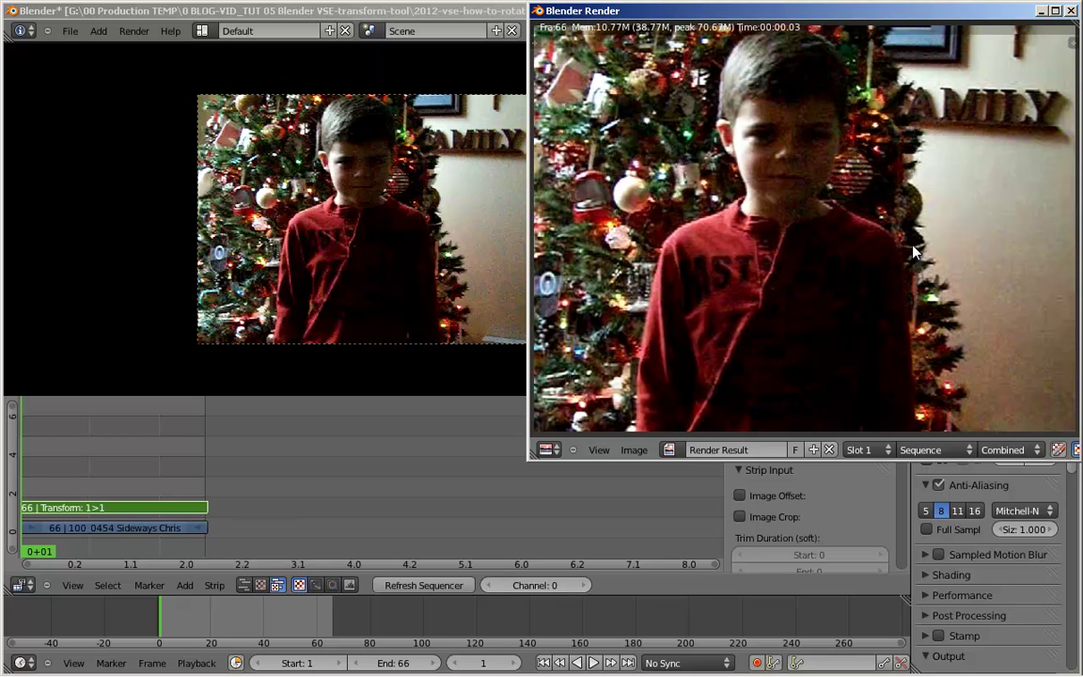
key(alt+Tab)
key(alt+Tab)
key(alt+Tab)
key(alt+Tab)
key(alt+Tab)
key(alt+Tab)
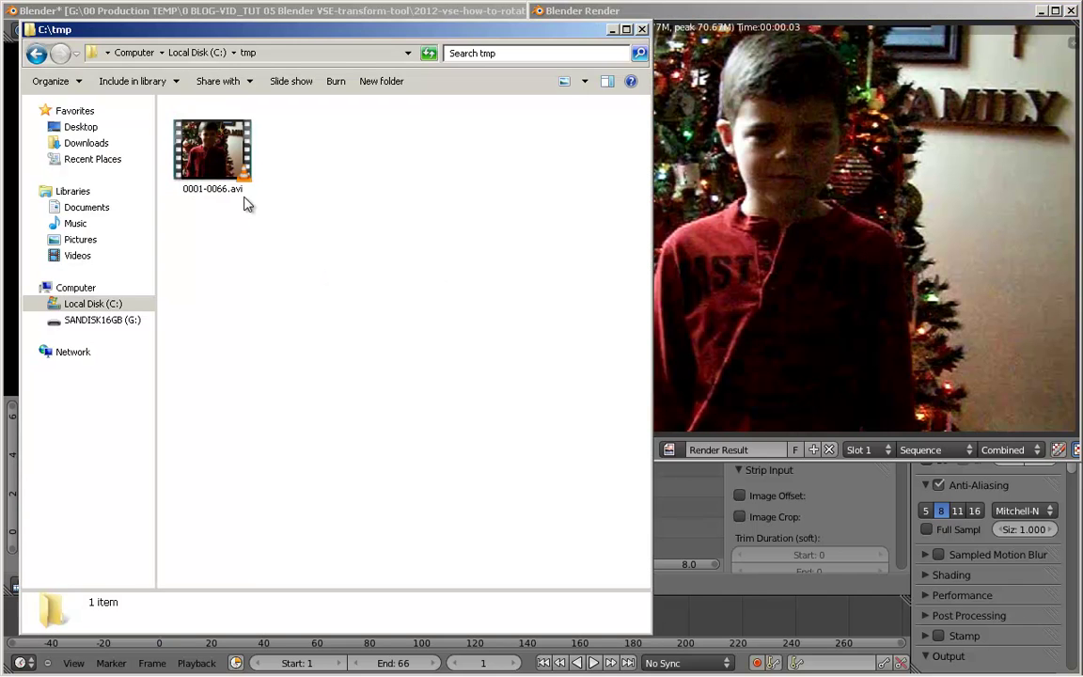
- Play the rendered 0001-0066.avi in VLC and hide the C:\tmp folder window
click(232, 167)
double_click(232, 167)
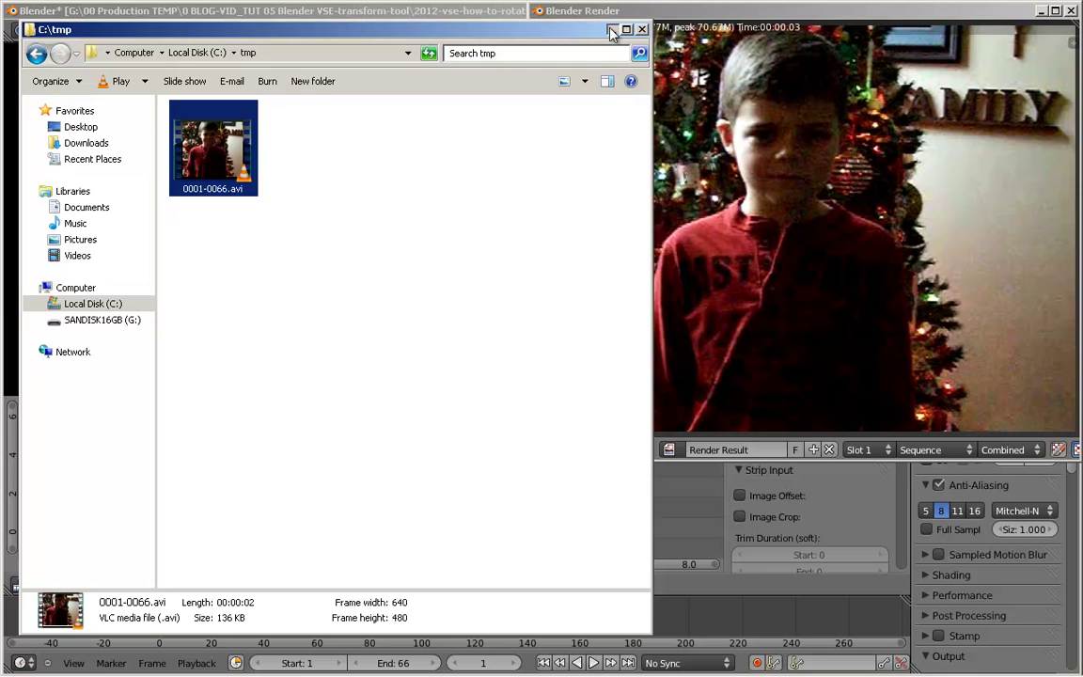
click(550, 23)
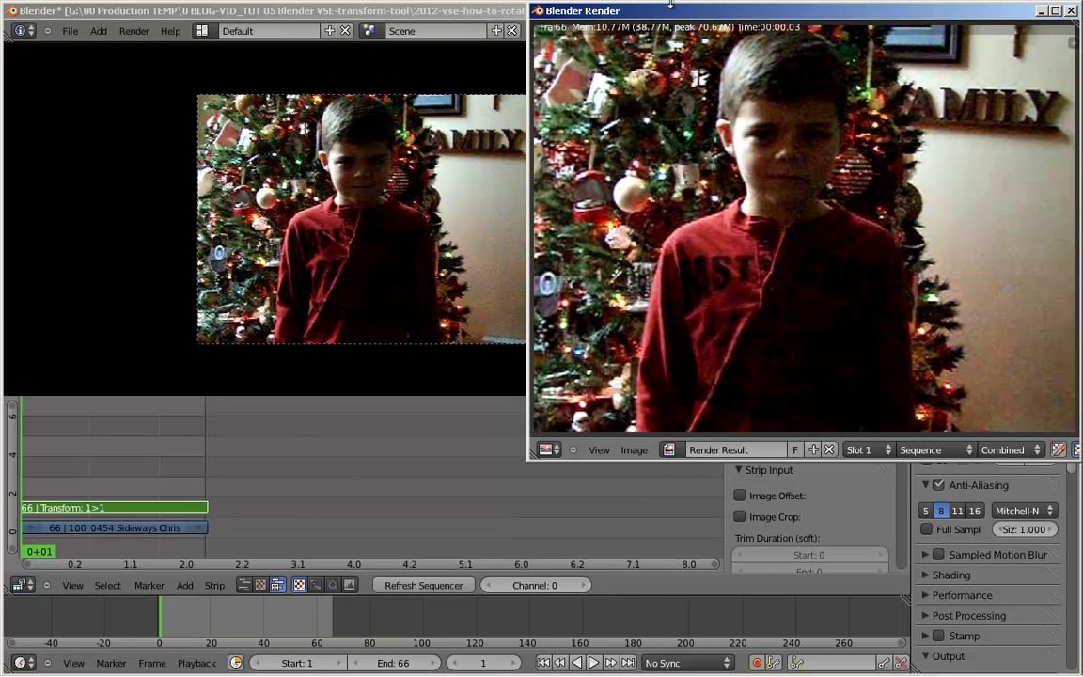
- Close the Blender Render result window and switch to another window
click(1071, 11)
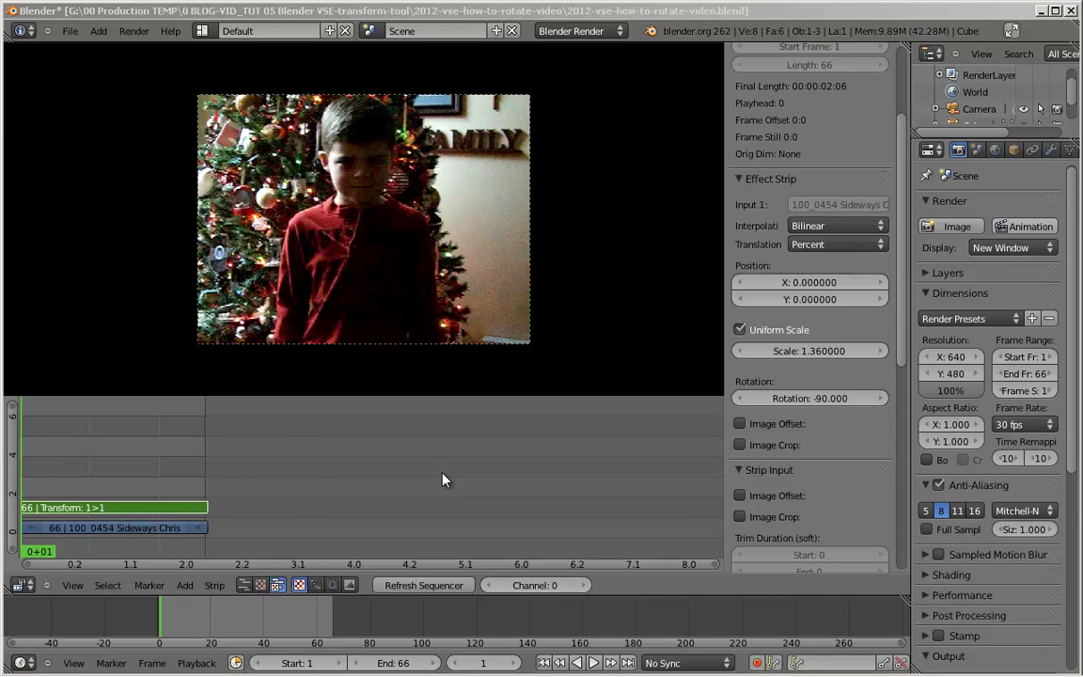
key(alt+Tab)
- Launch Avidemux 2.5 from Launchy by searching 'avid'
key(alt+space)
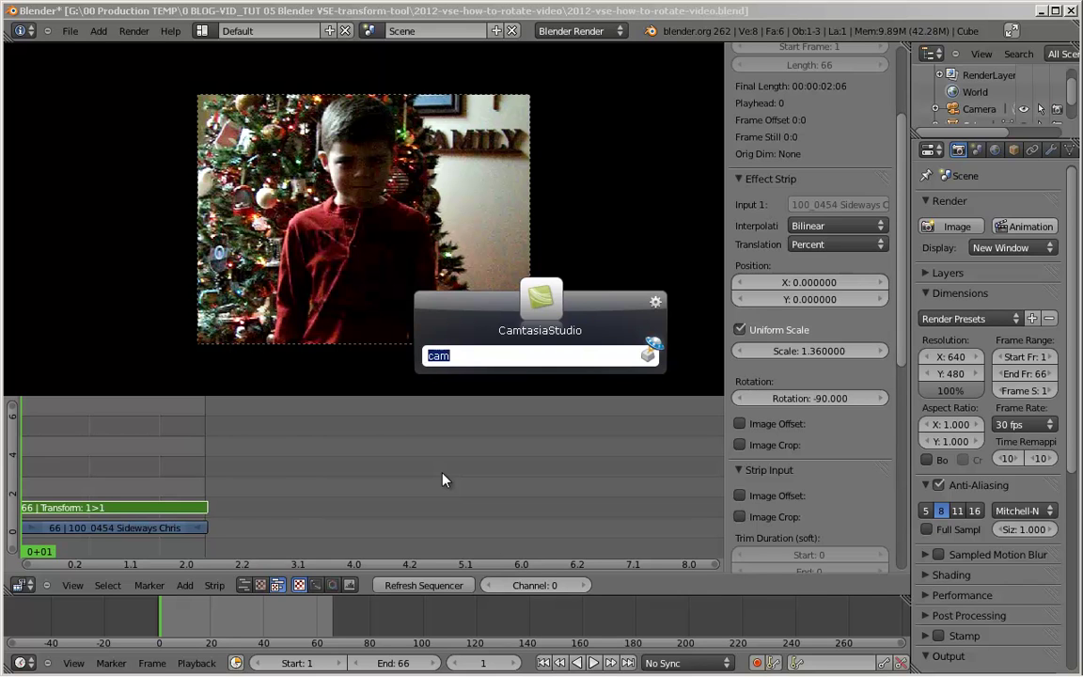
text(avid)
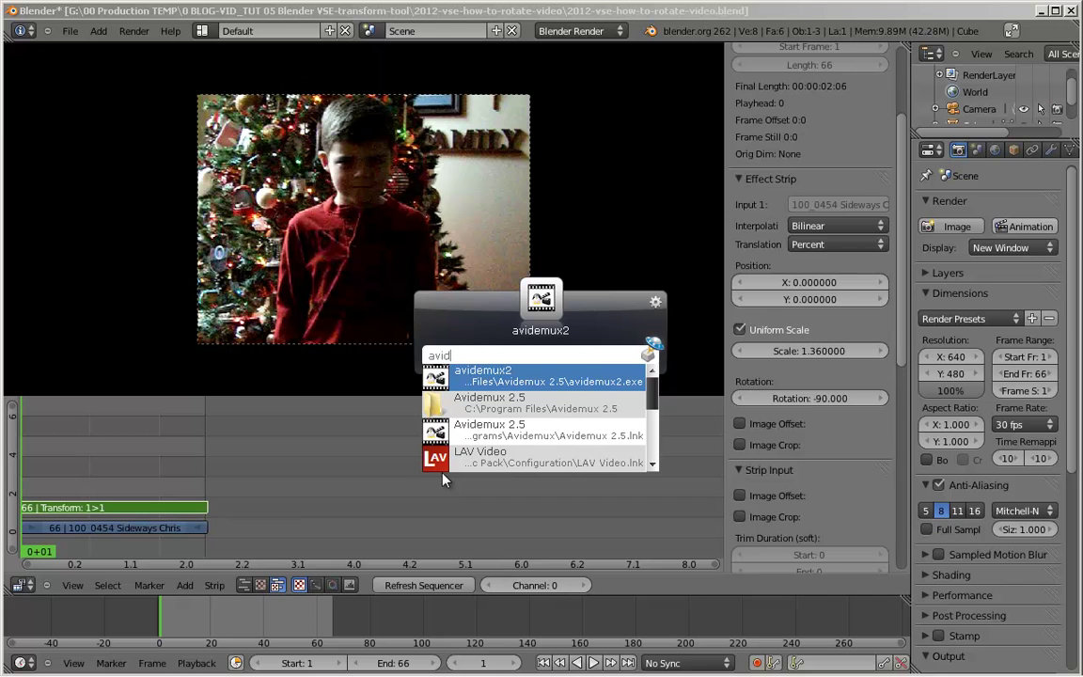
key(Down)
key(Down)
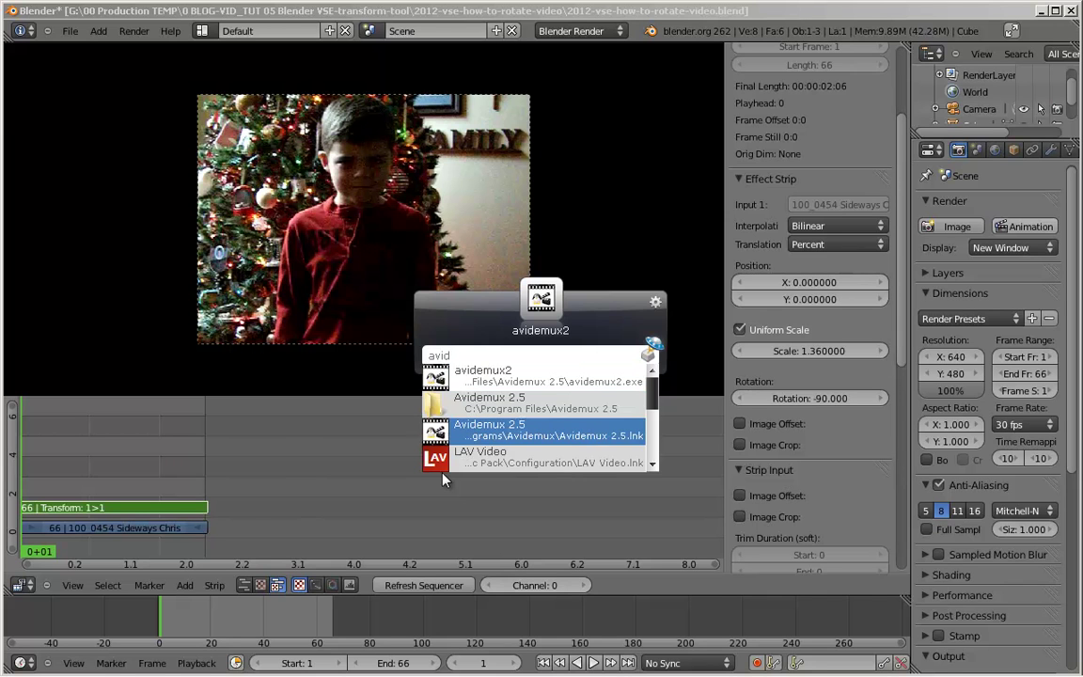
key(Return)
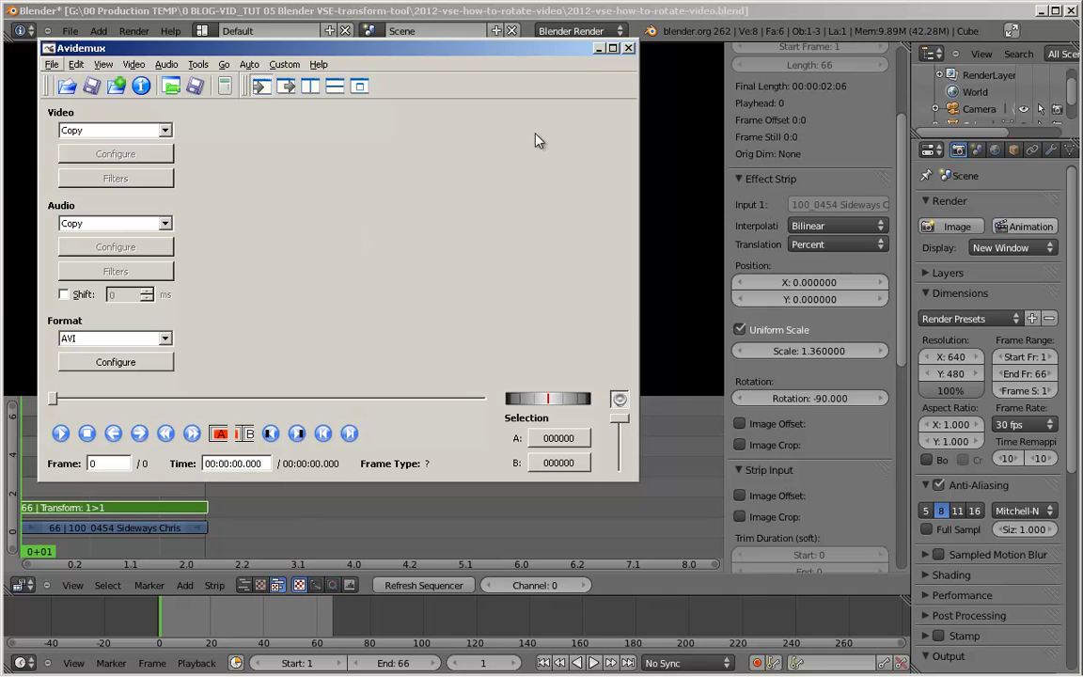
- Drag 100_0454 Sideways Christmas Tree.MOV into Avidemux and maximize the editor window
key(alt+Tab)
key(alt+Tab)
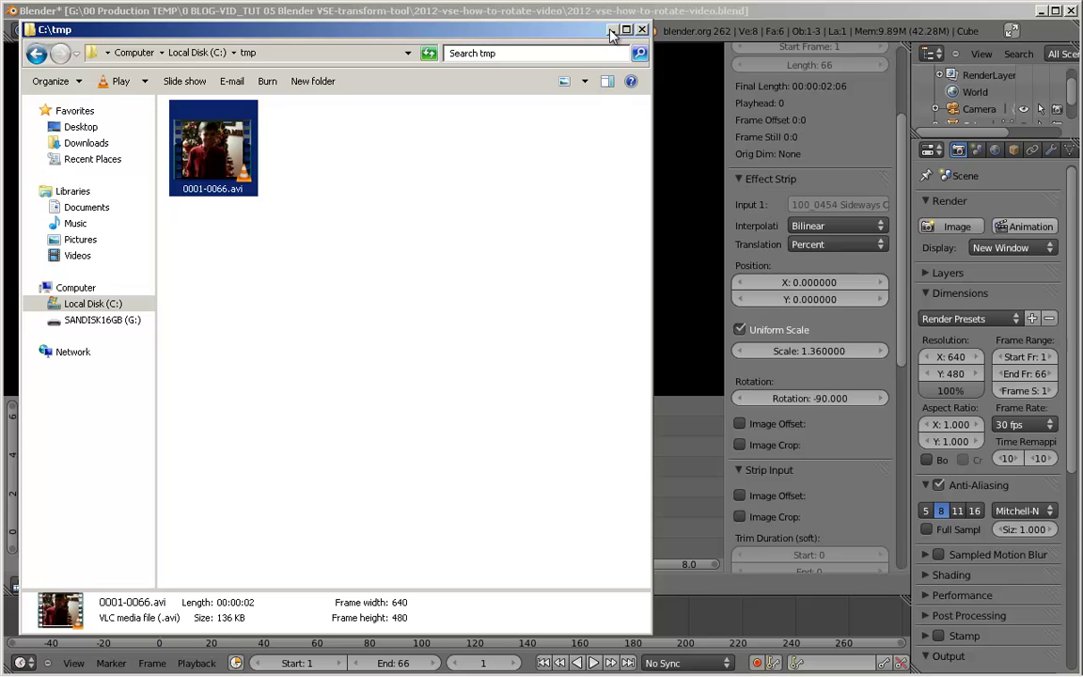
key(alt+Tab)
key(alt+Tab)
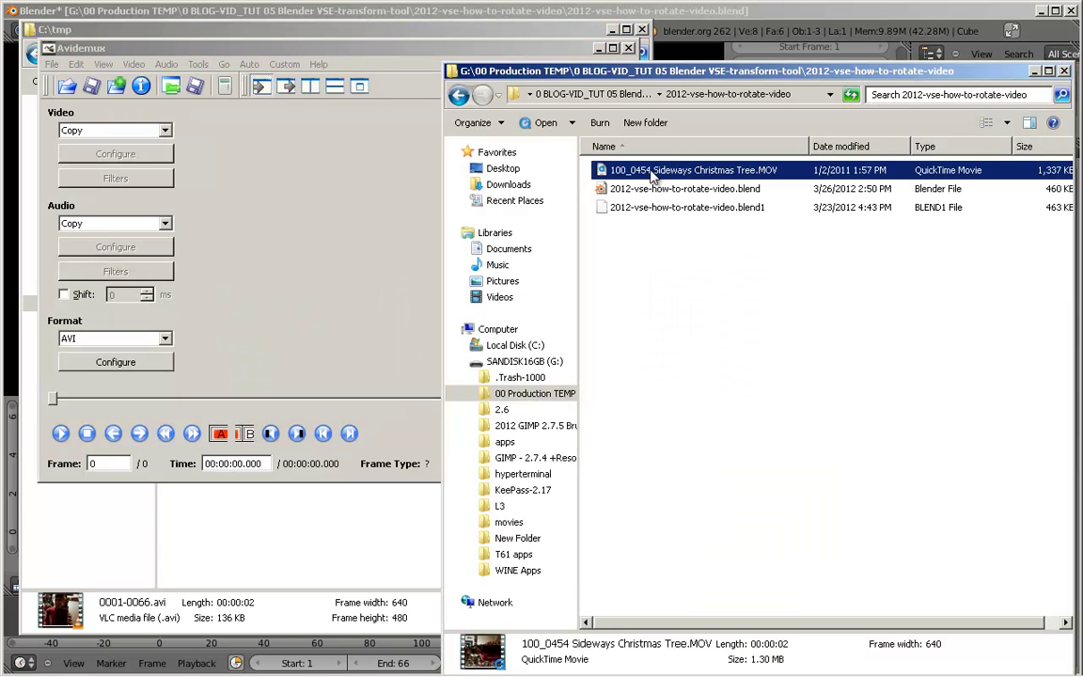
drag(623, 171, 303, 197)
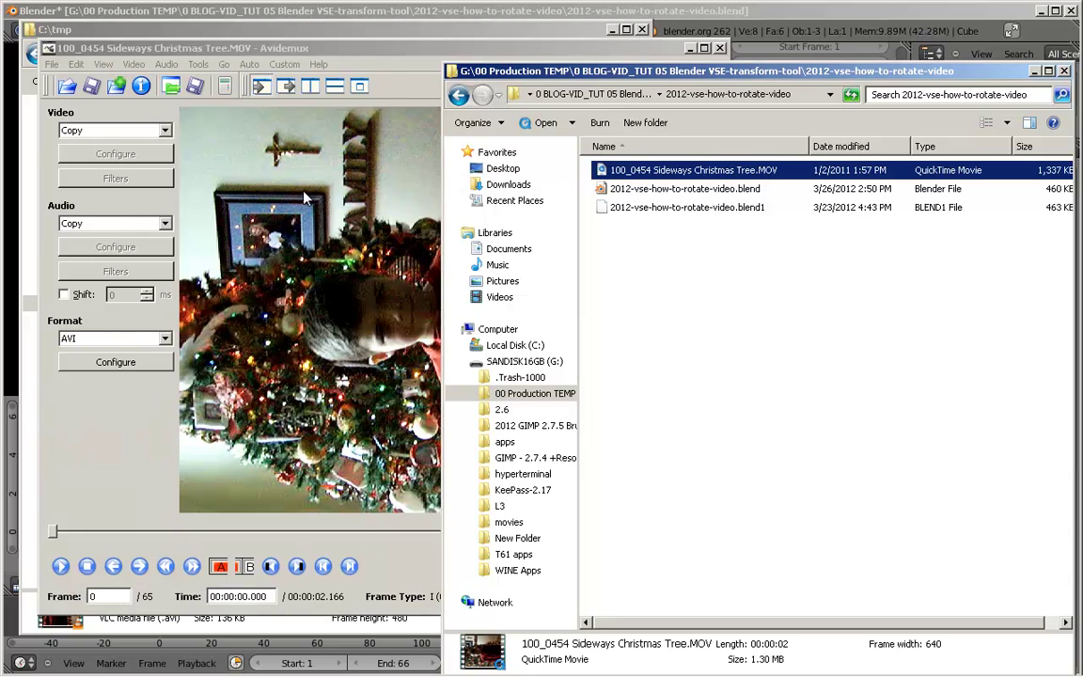
click(374, 52)
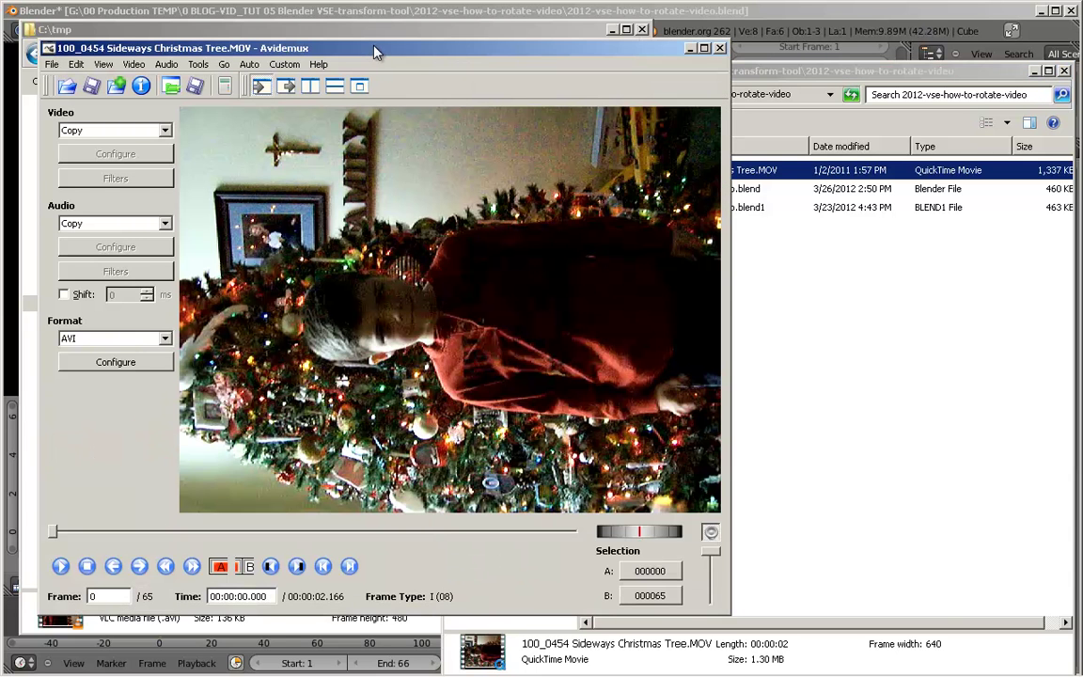
double_click(375, 51)
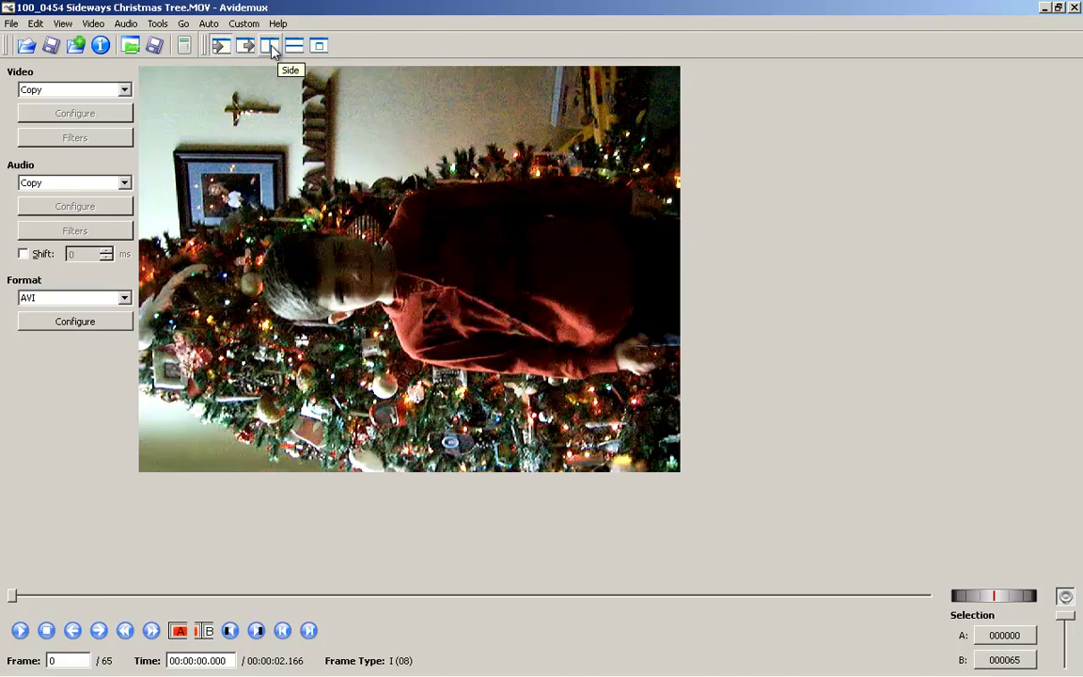
- Show input and output side by side, keep audio as Copy, and set video to MPEG-4 AVC
click(271, 48)
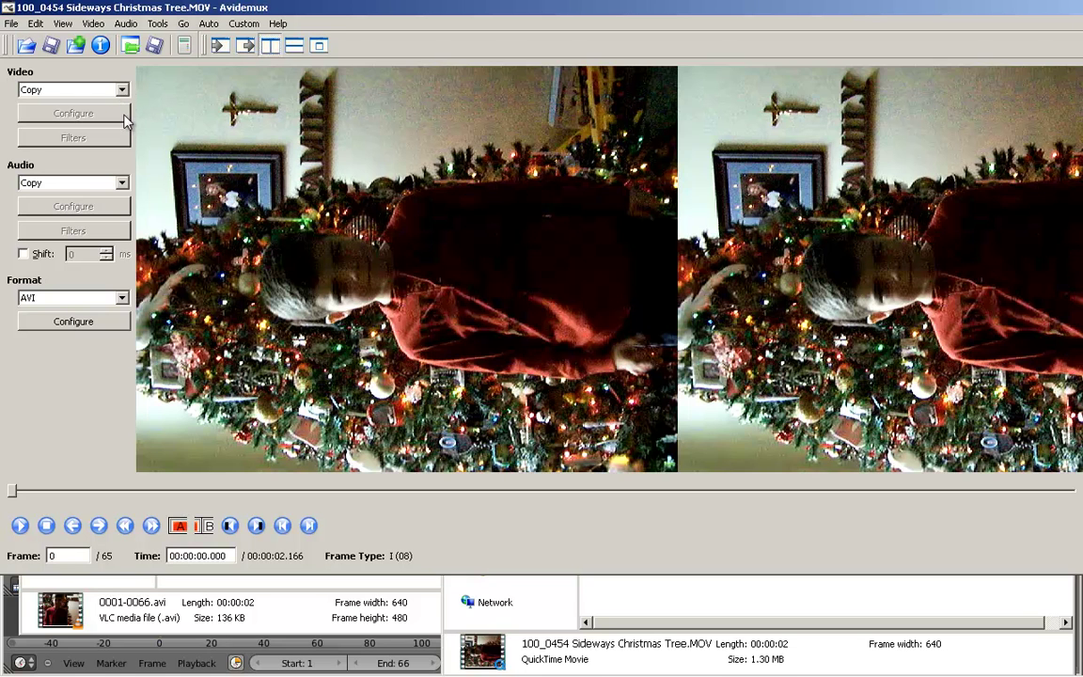
click(121, 184)
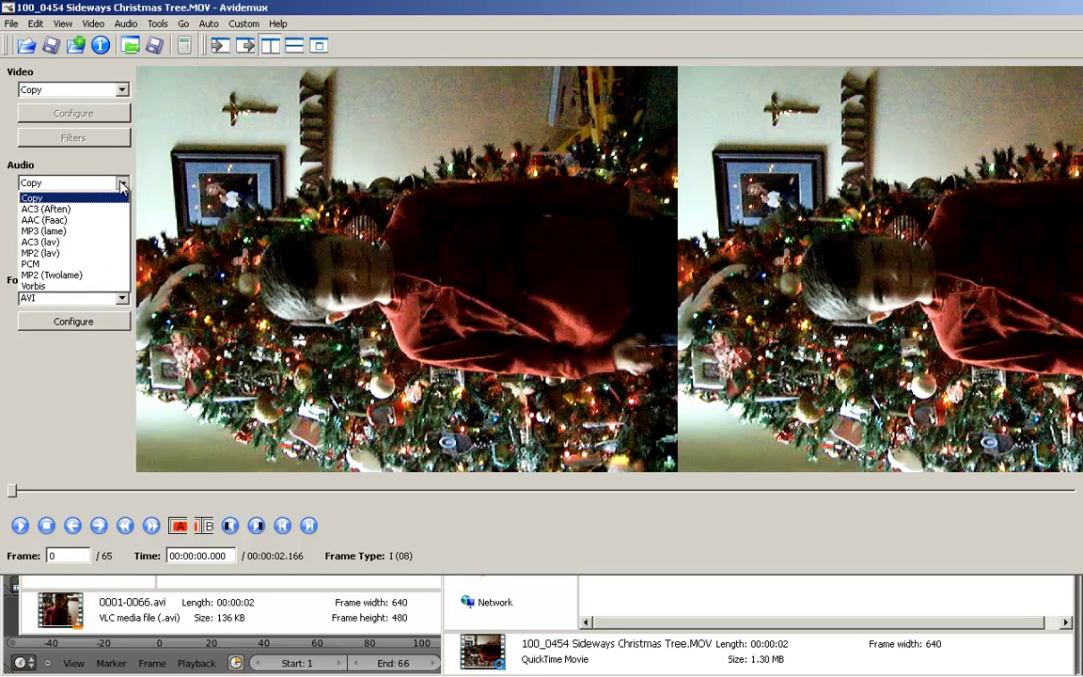
click(106, 140)
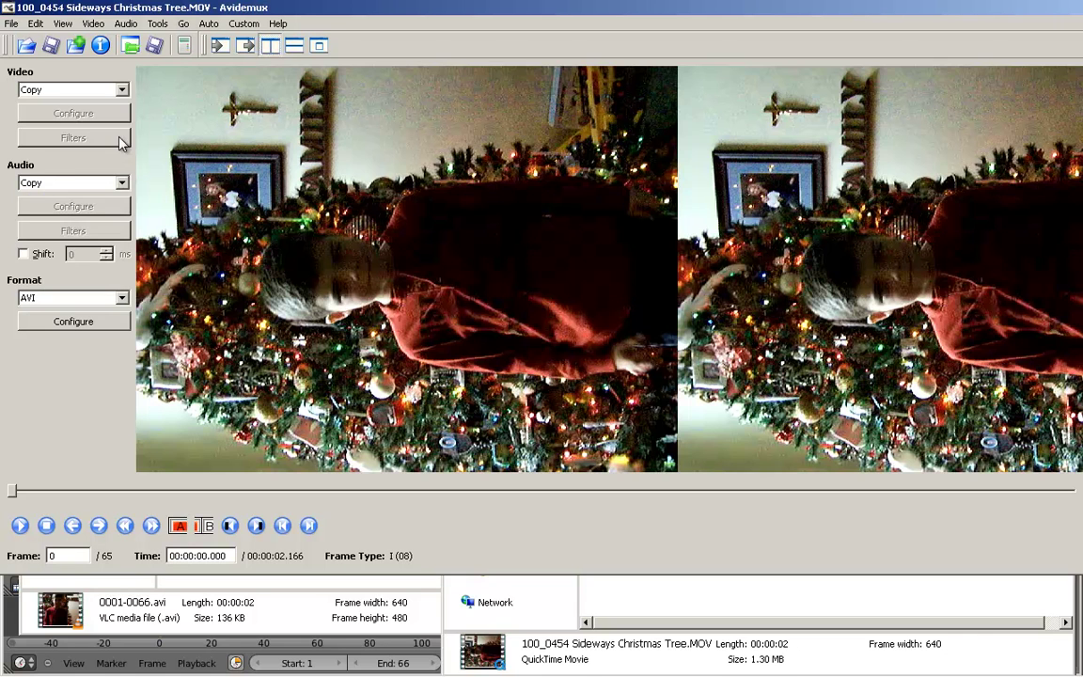
click(121, 90)
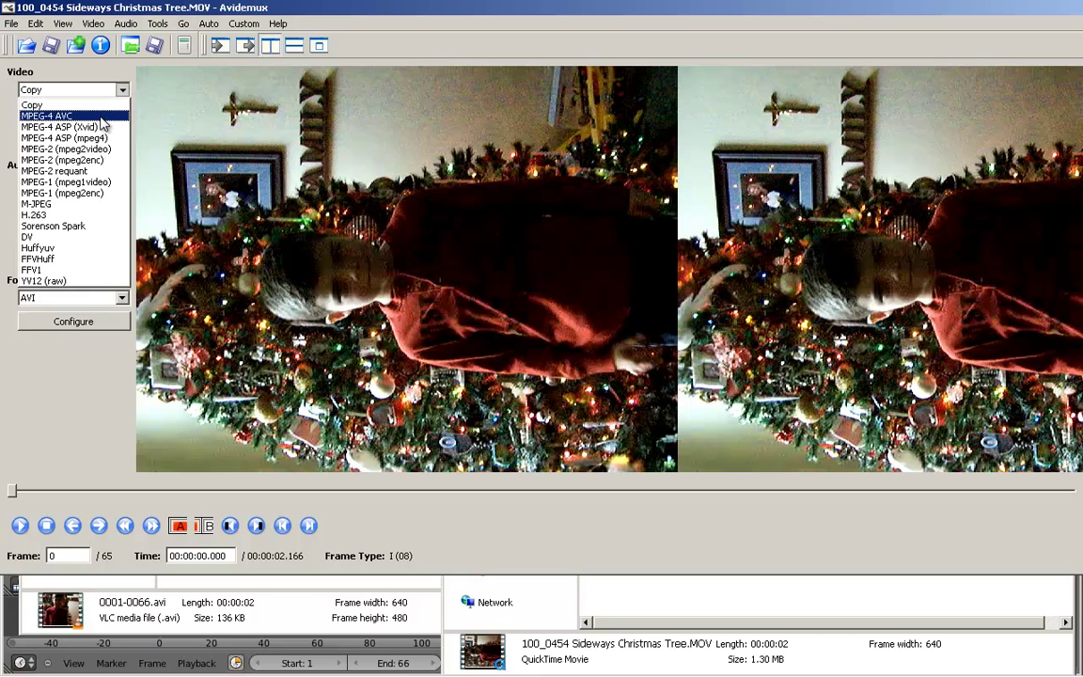
click(103, 120)
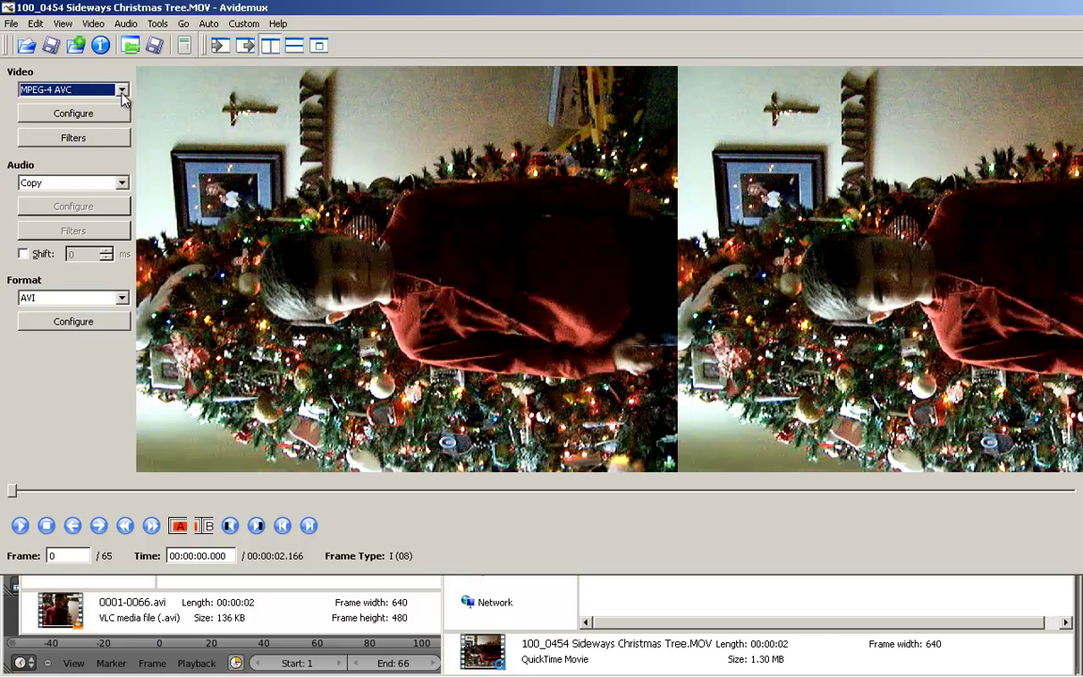
click(122, 90)
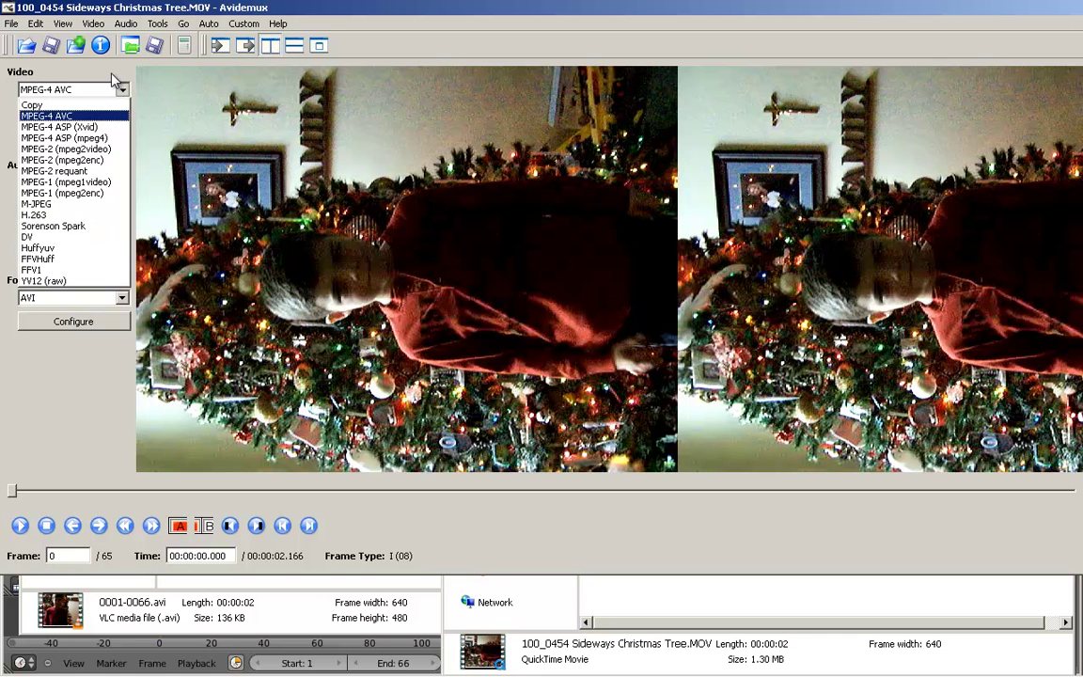
click(97, 65)
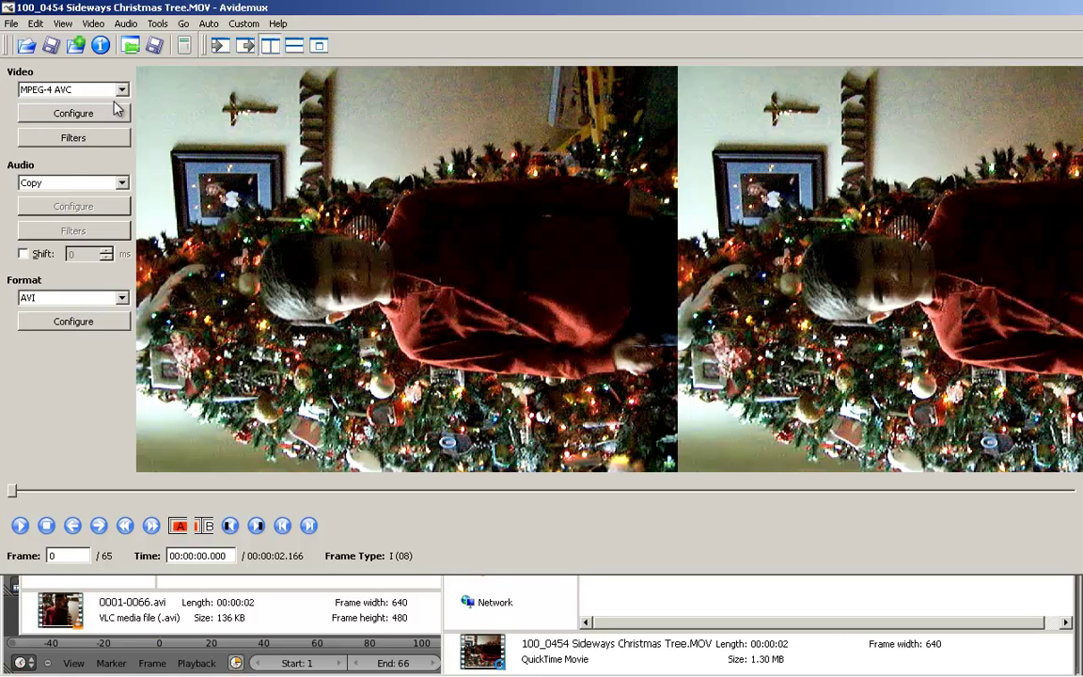
- Add a Rotate filter with its angle set to 90 degrees
click(73, 139)
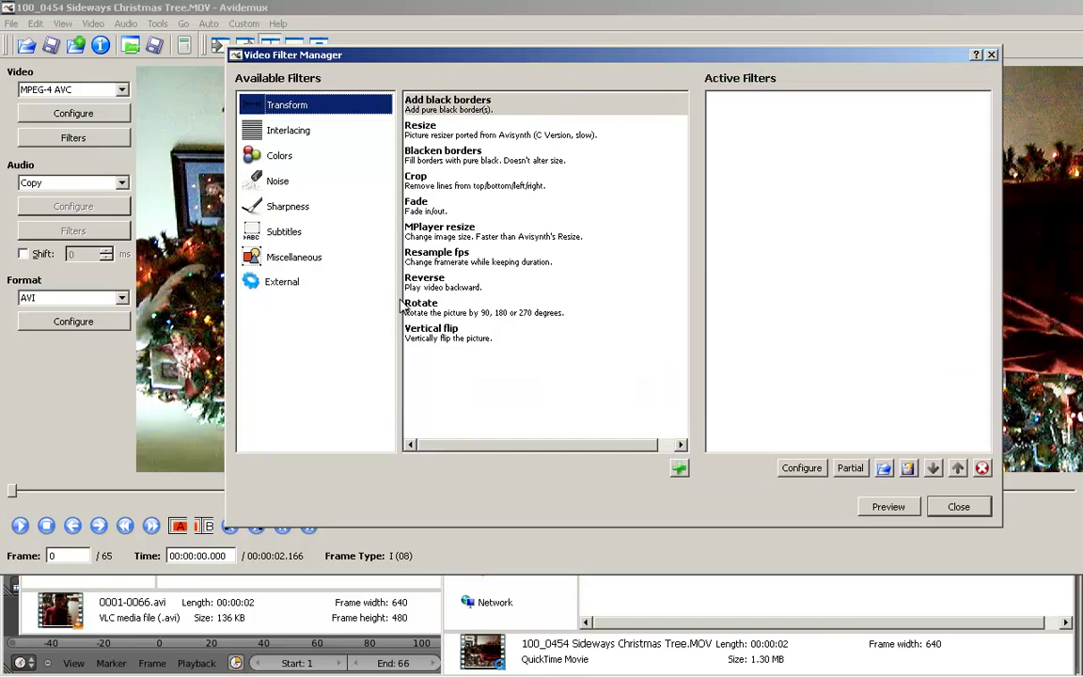
double_click(449, 311)
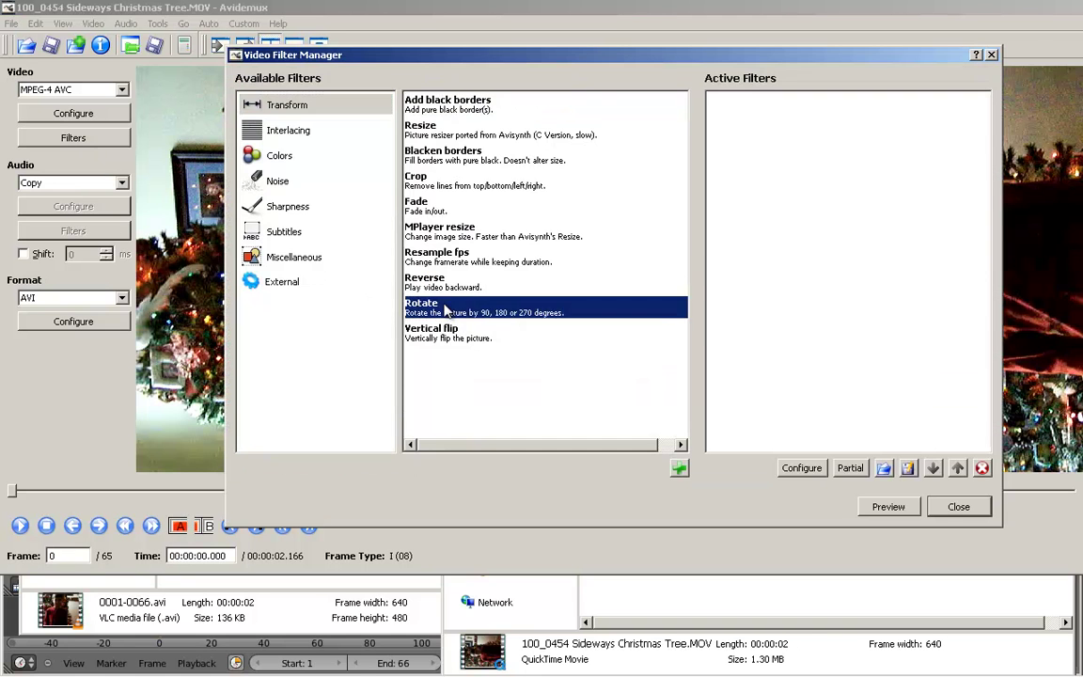
click(638, 274)
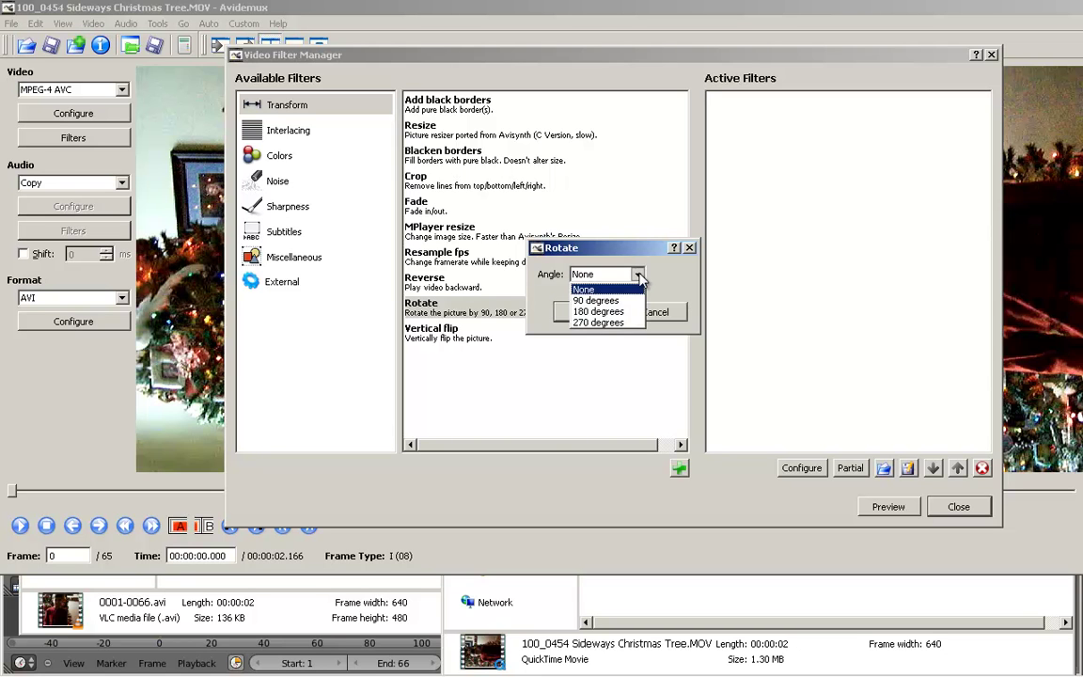
click(606, 299)
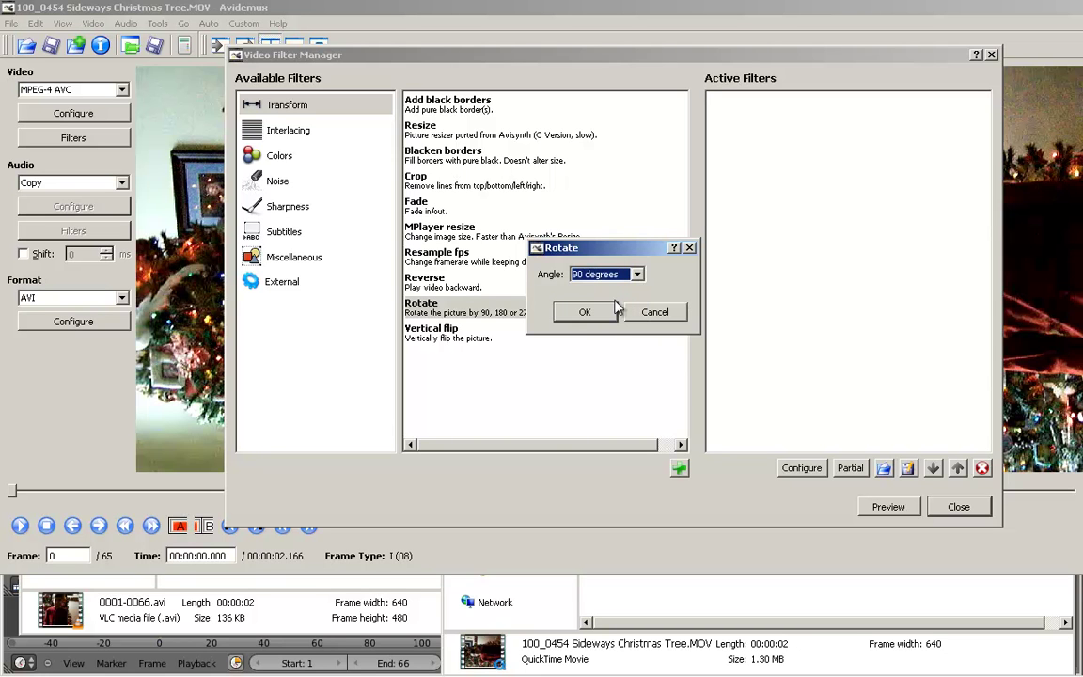
click(600, 313)
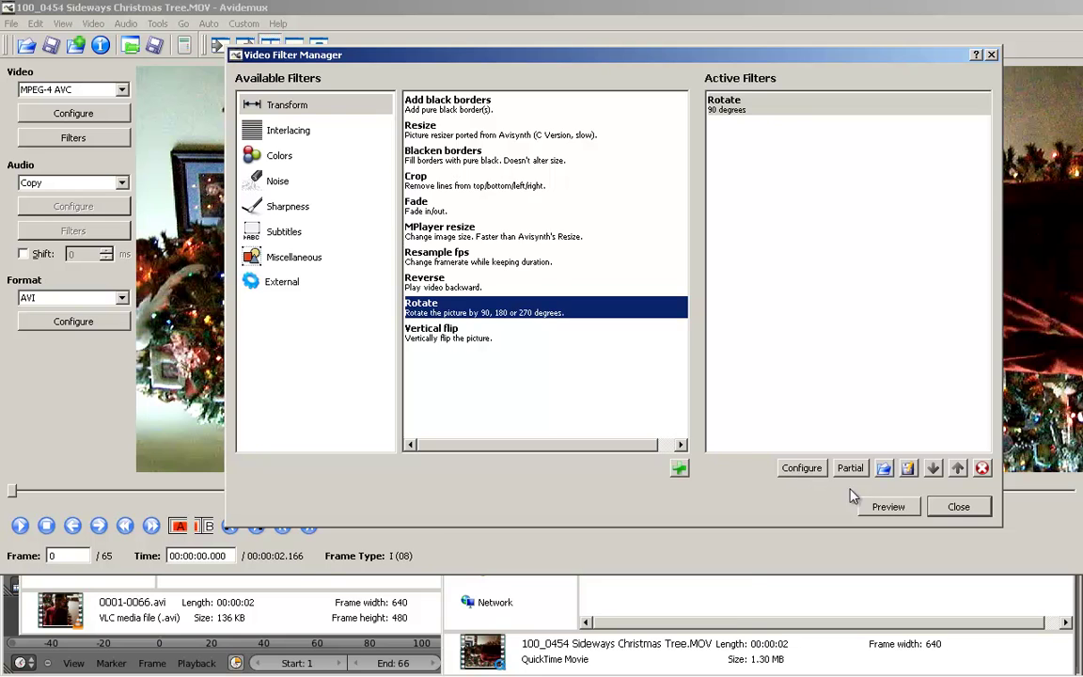
- Preview the rotated footage, scrubbing forward and back, then close the preview
click(887, 507)
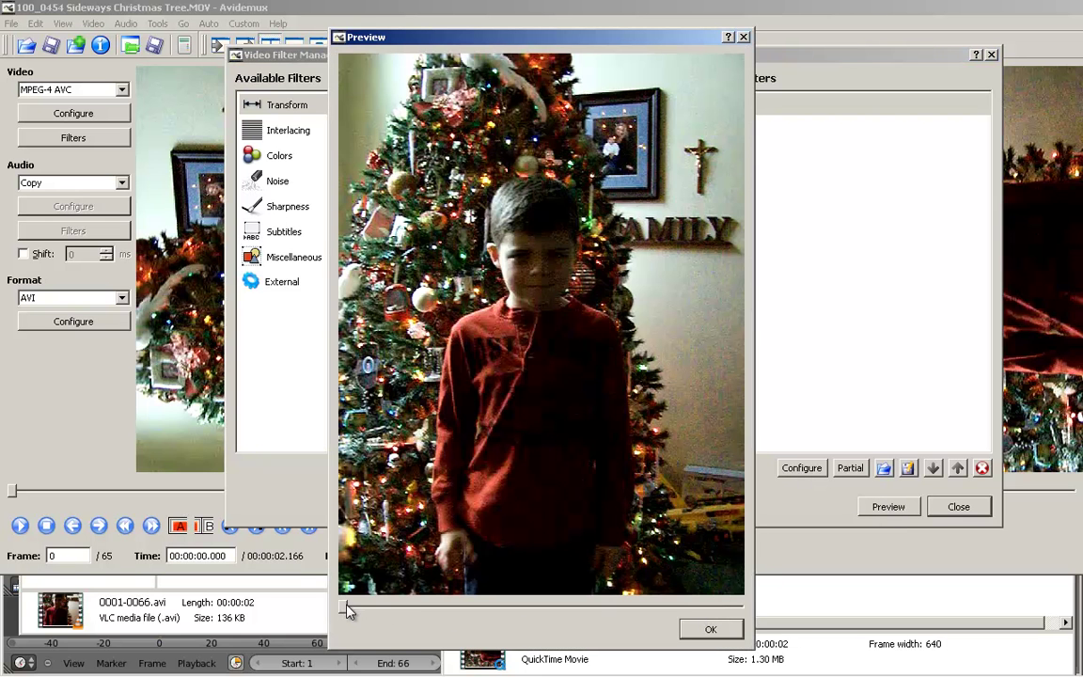
drag(346, 610, 731, 624)
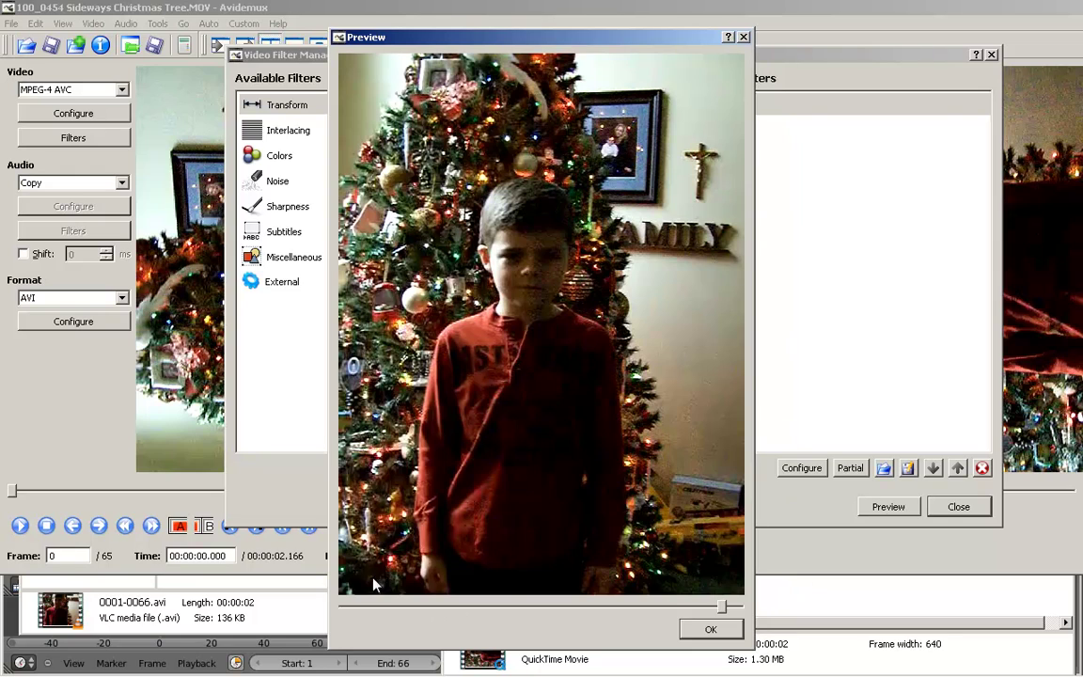
drag(722, 606, 463, 587)
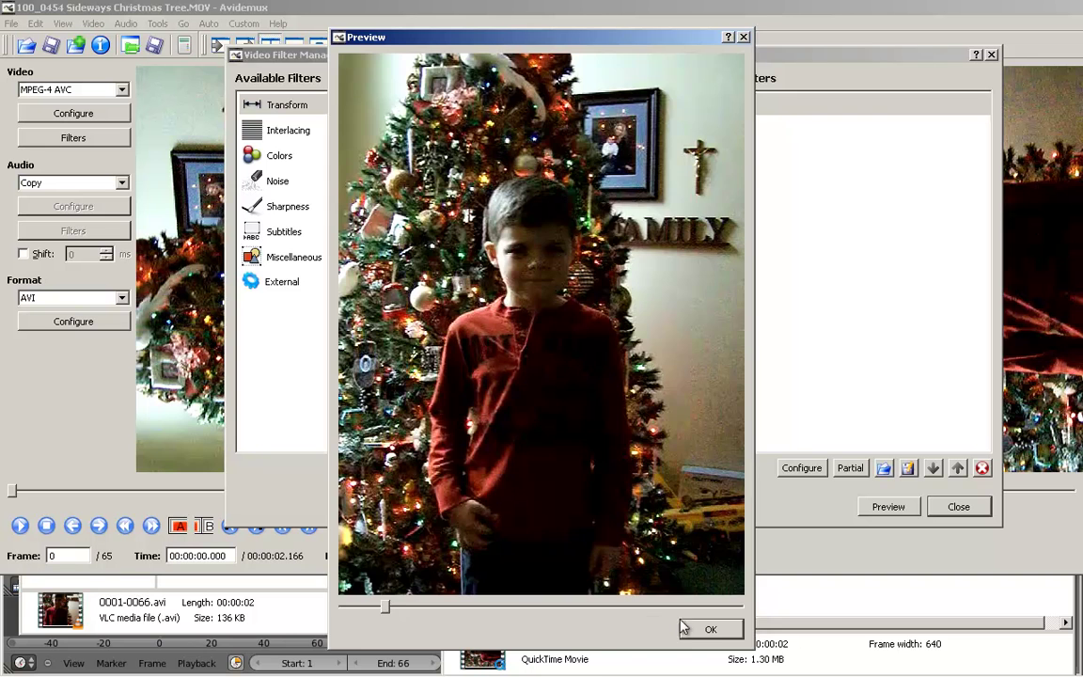
click(705, 629)
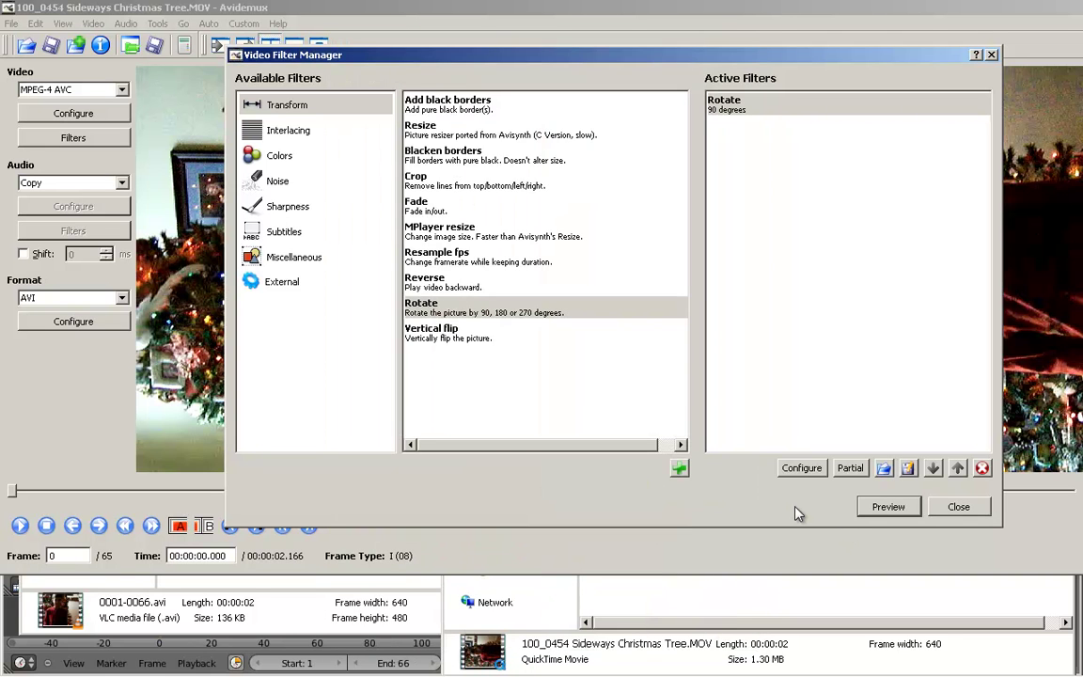
- Save the video as 'rotate video.avi' with All Files (*.*) as the save type
click(957, 507)
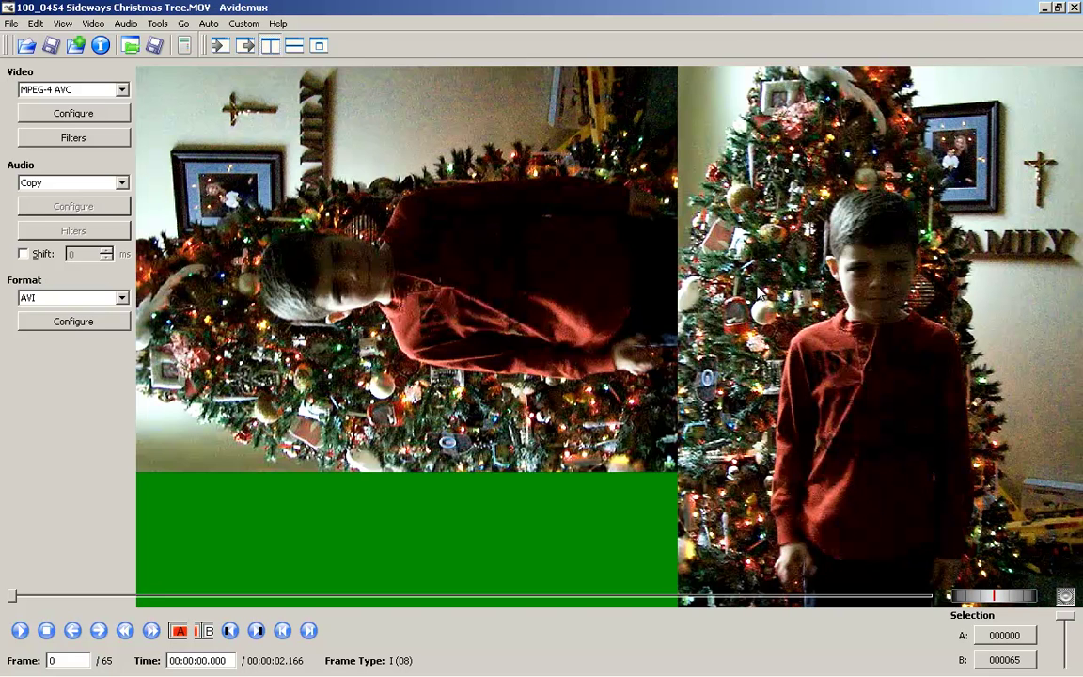
click(12, 24)
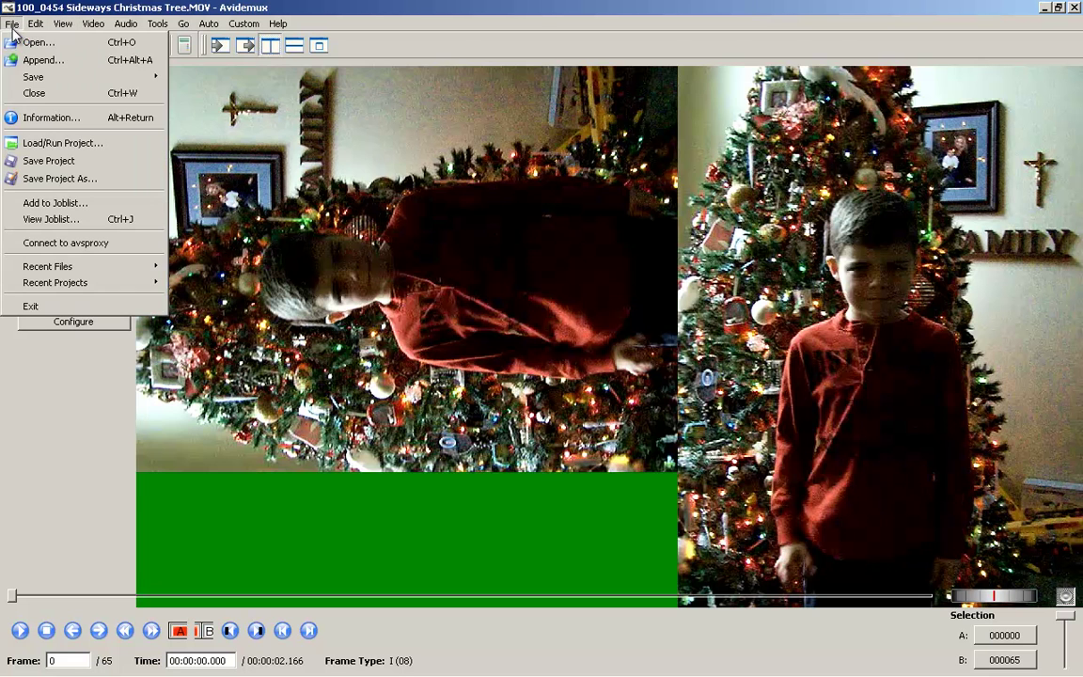
mouse_move(69, 83)
click(200, 81)
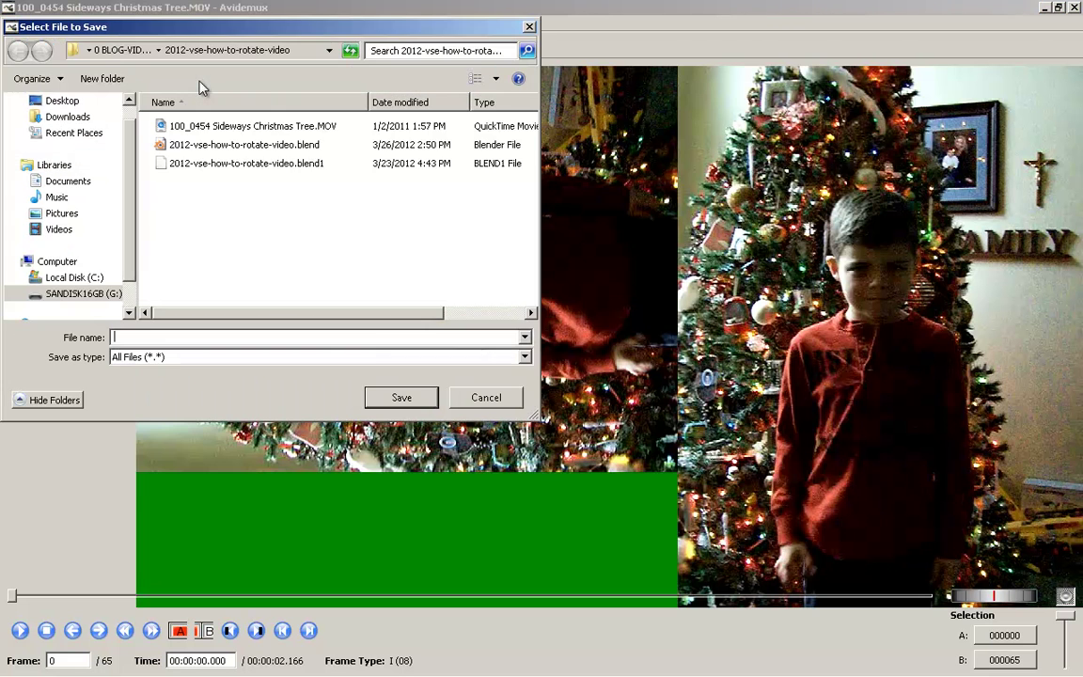
click(242, 337)
text(rotate video.avi)
click(525, 357)
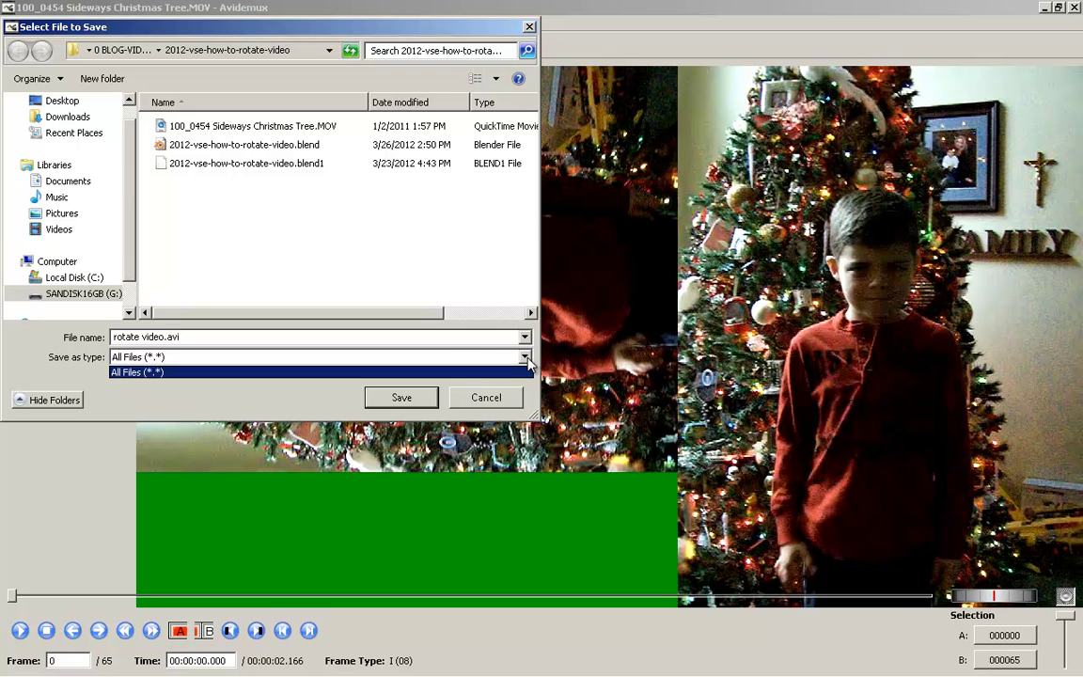
click(494, 322)
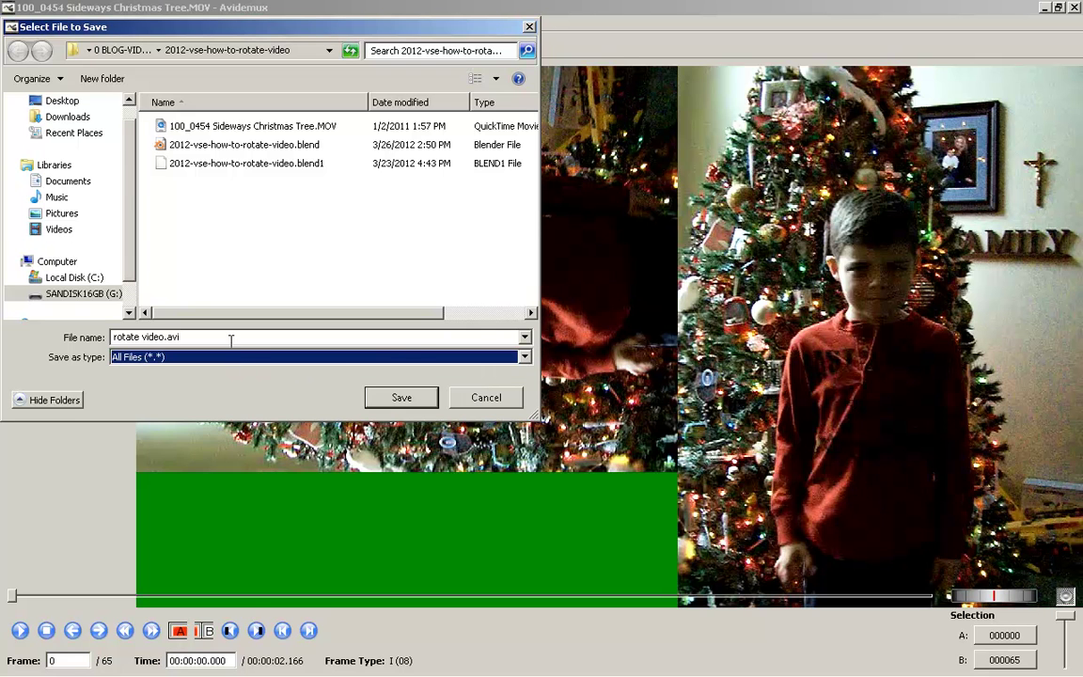
click(402, 398)
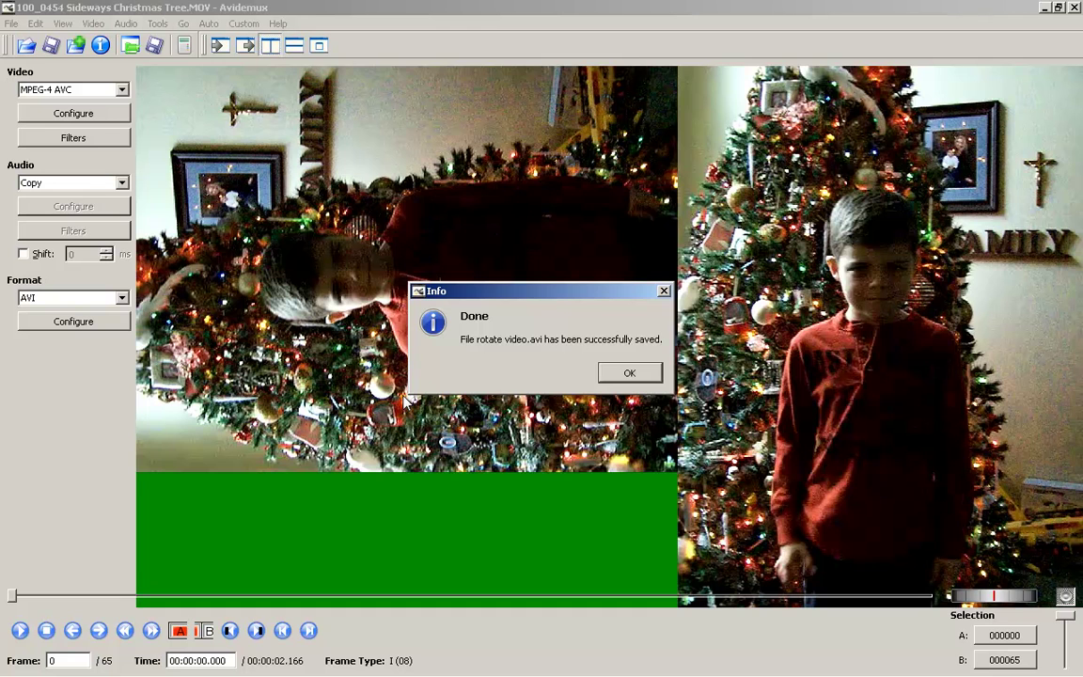
- Dismiss the save confirmation and open rotate video.avi from the project folder in VLC
click(624, 372)
key(alt+Tab)
key(alt+Tab)
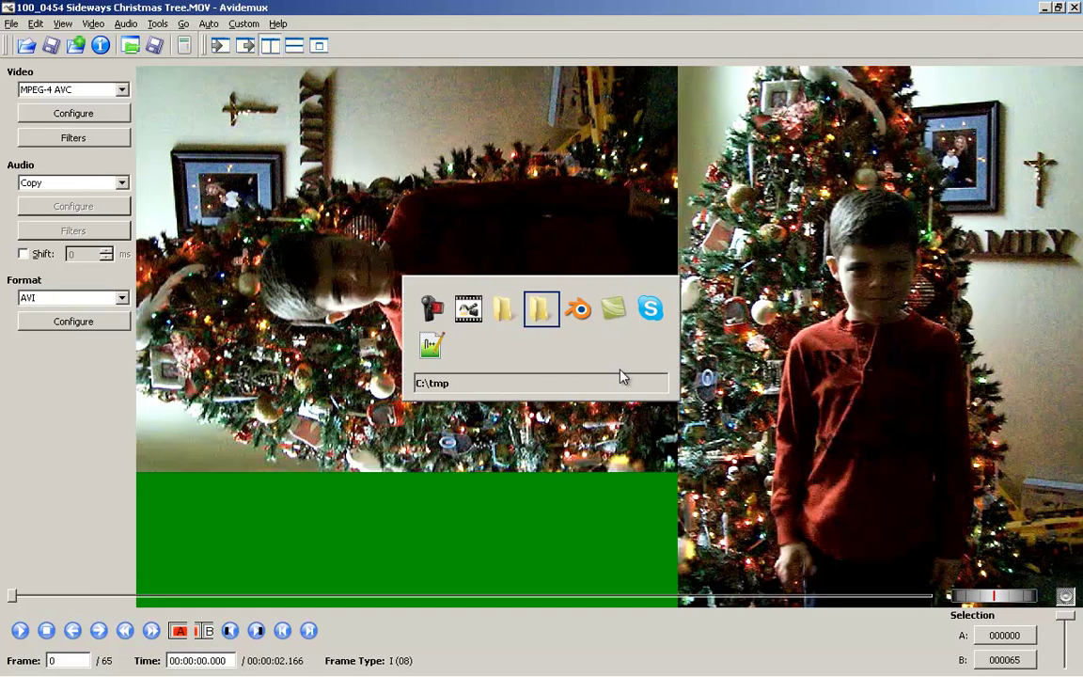
key(alt+Tab)
key(alt+Tab)
key(alt+Tab)
key(alt+Tab)
key(alt+Tab)
key(alt+Tab)
key(alt+Tab)
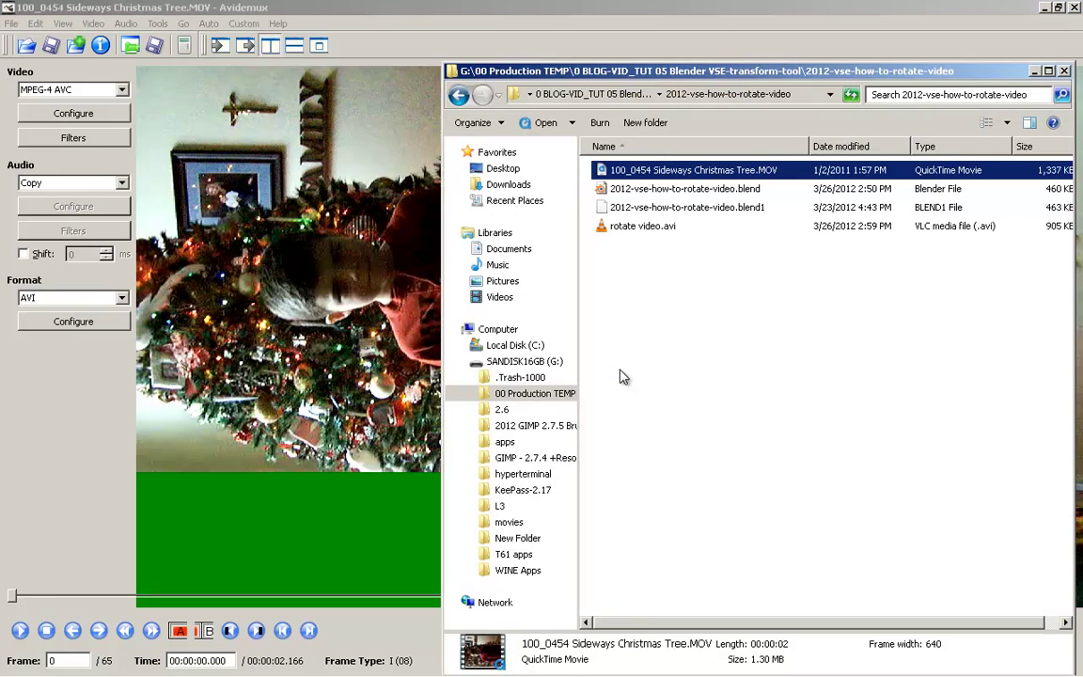
double_click(609, 226)
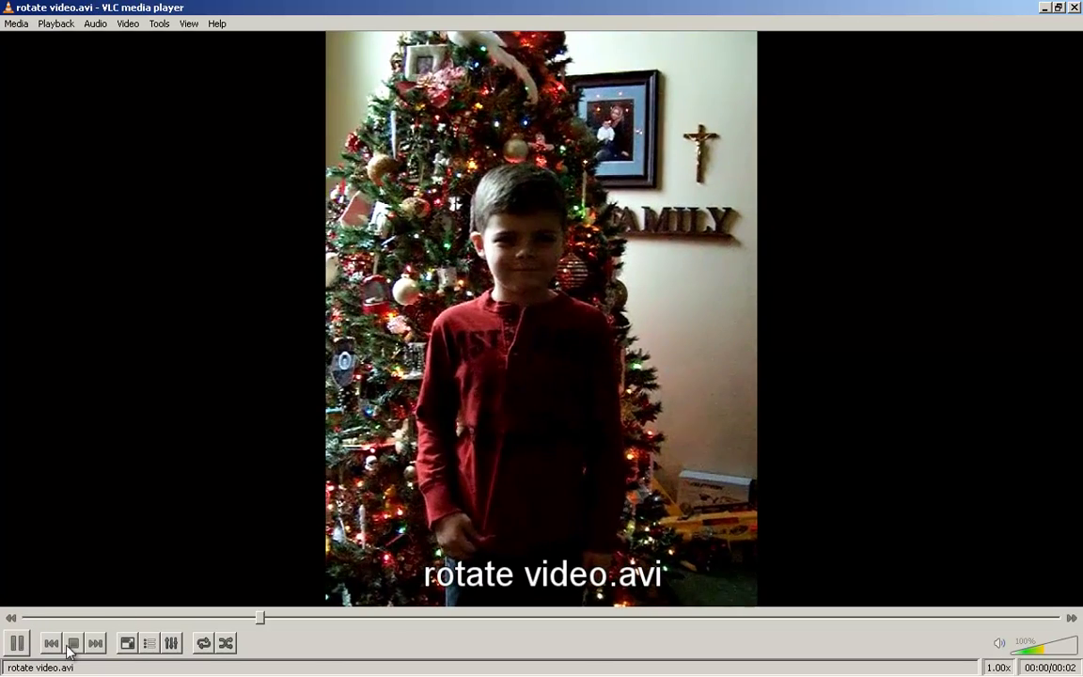
- Pause rotate video.avi in VLC at 00:01
click(20, 645)
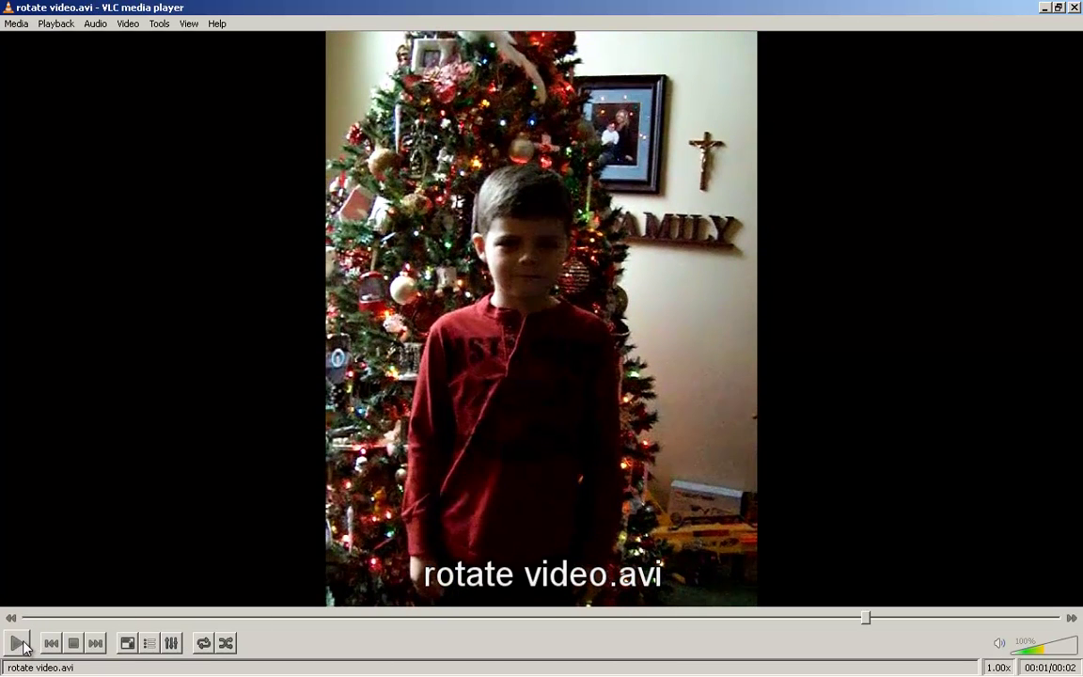